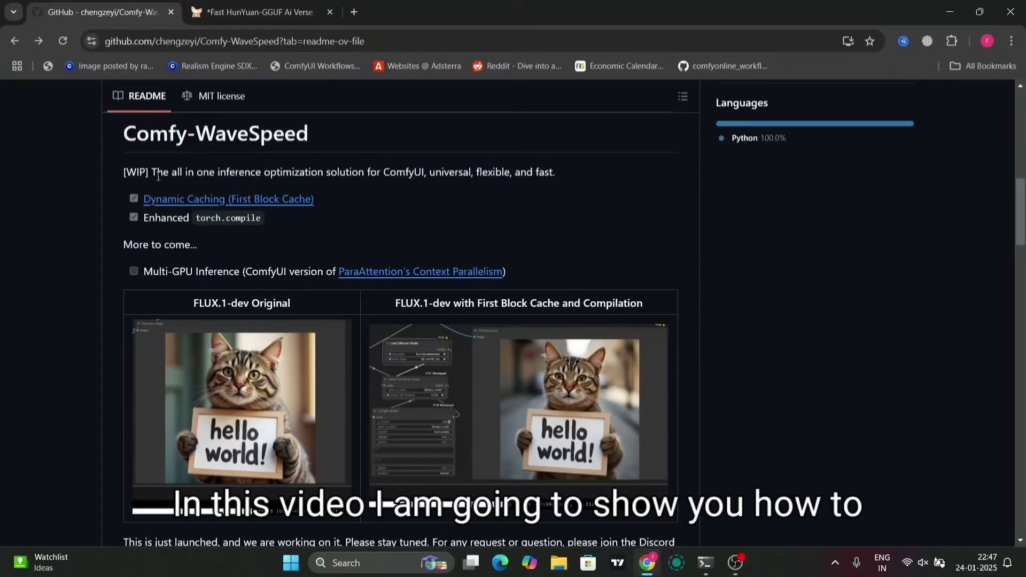
Scroll through the Comfy-WaveSpeed README on GitHub.
drag(124, 134, 319, 133)
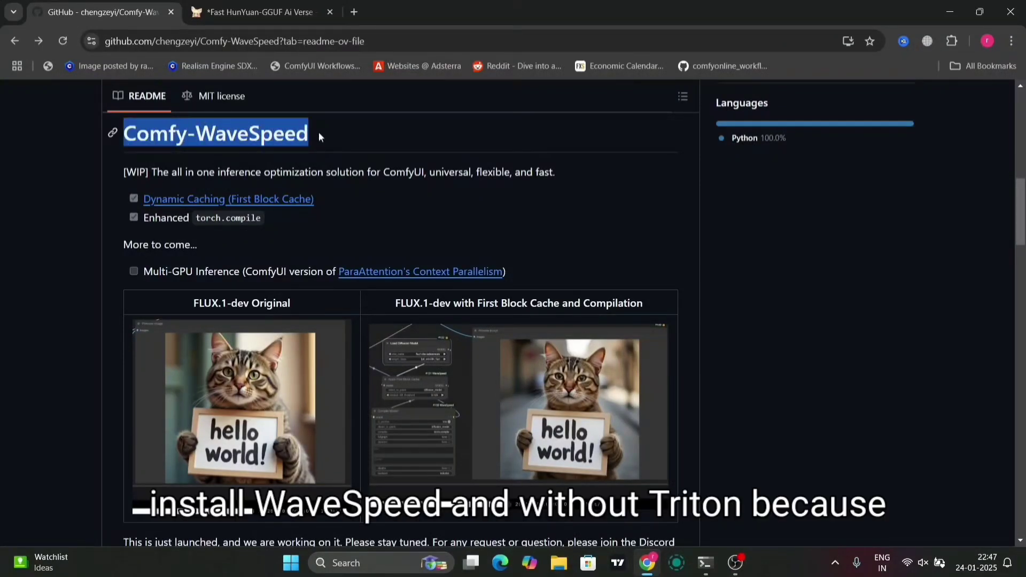
click(396, 211)
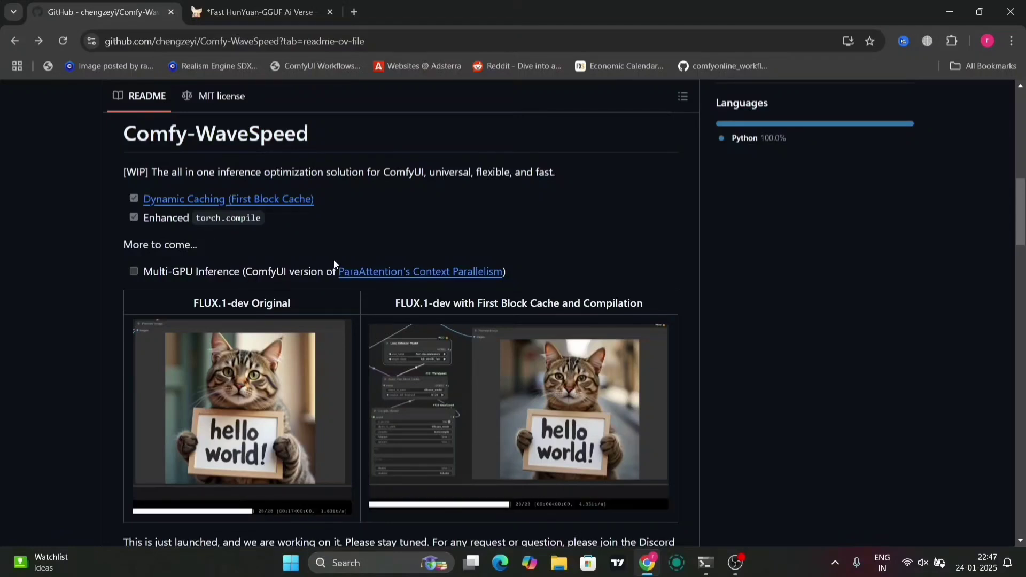
scroll(315, 291, down, 3)
scroll(315, 291, up, 1)
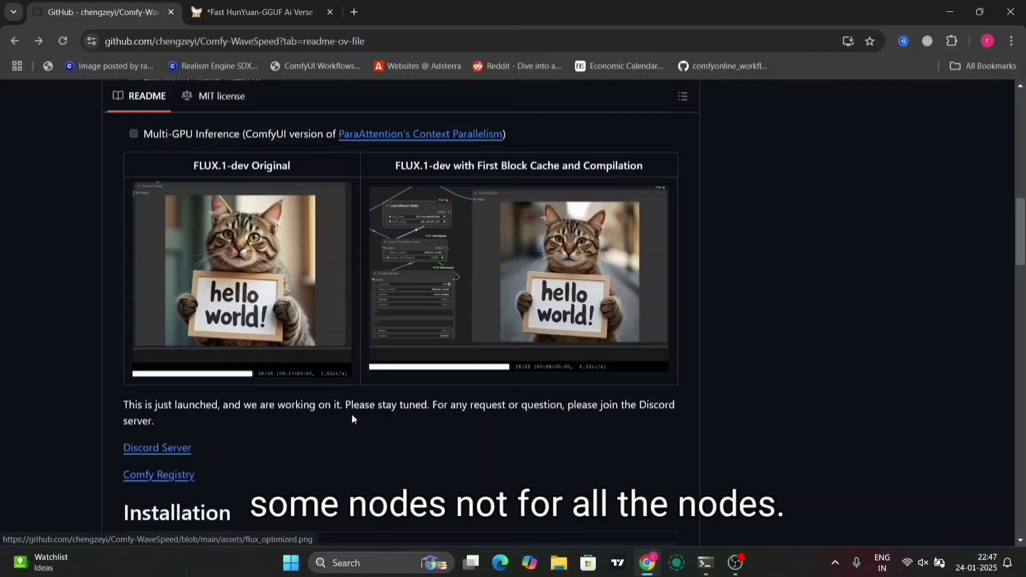
scroll(352, 417, down, 4)
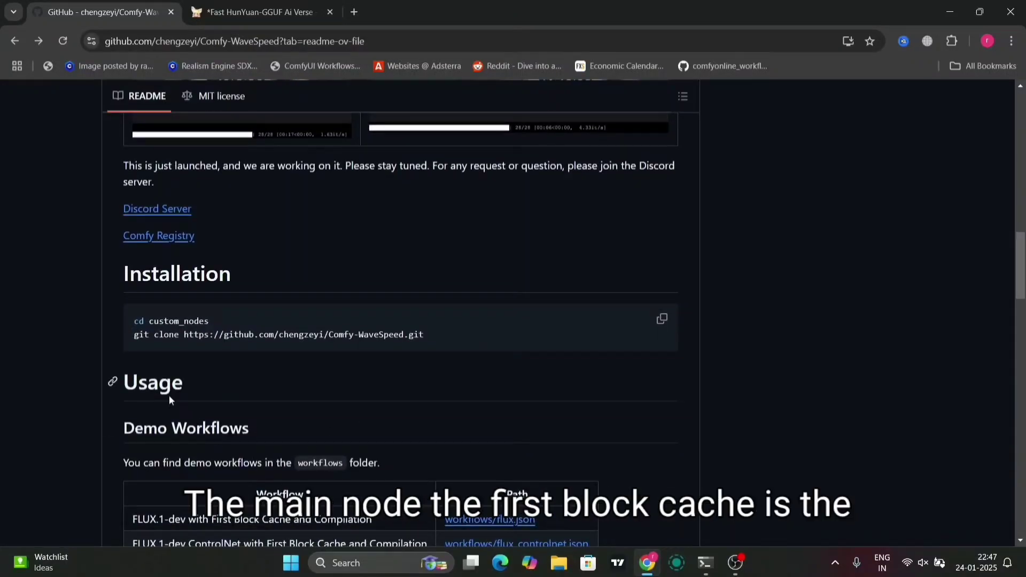
scroll(291, 409, down, 4)
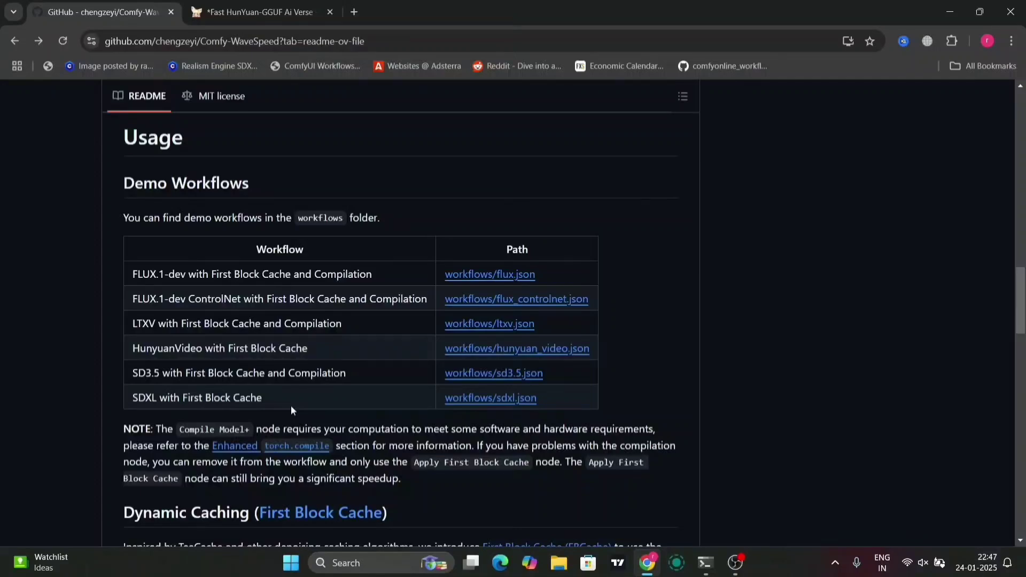
scroll(375, 399, up, 2)
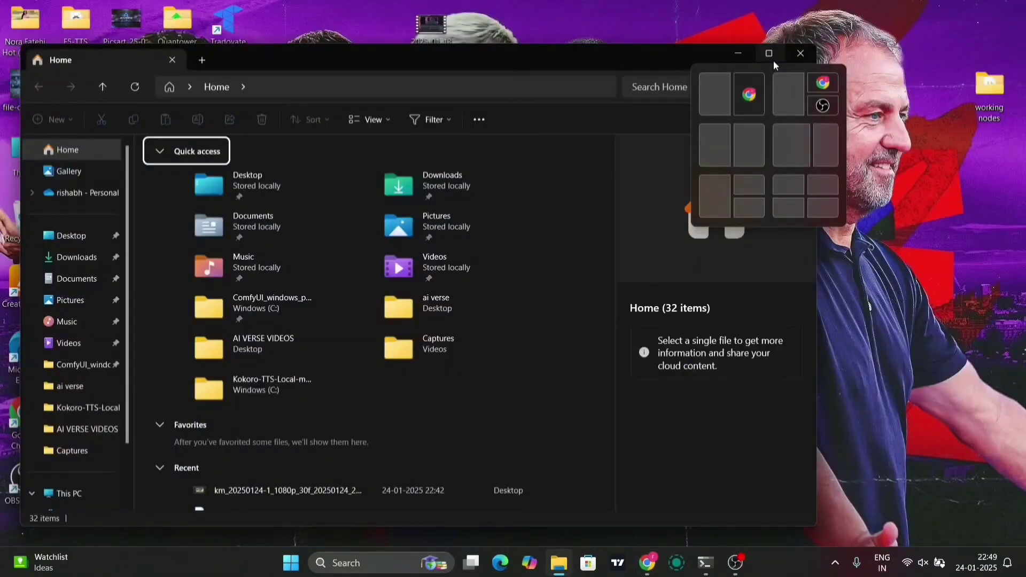
Open the ComfyUI_windows_portable folder and copy the README's git clone command.
click(770, 53)
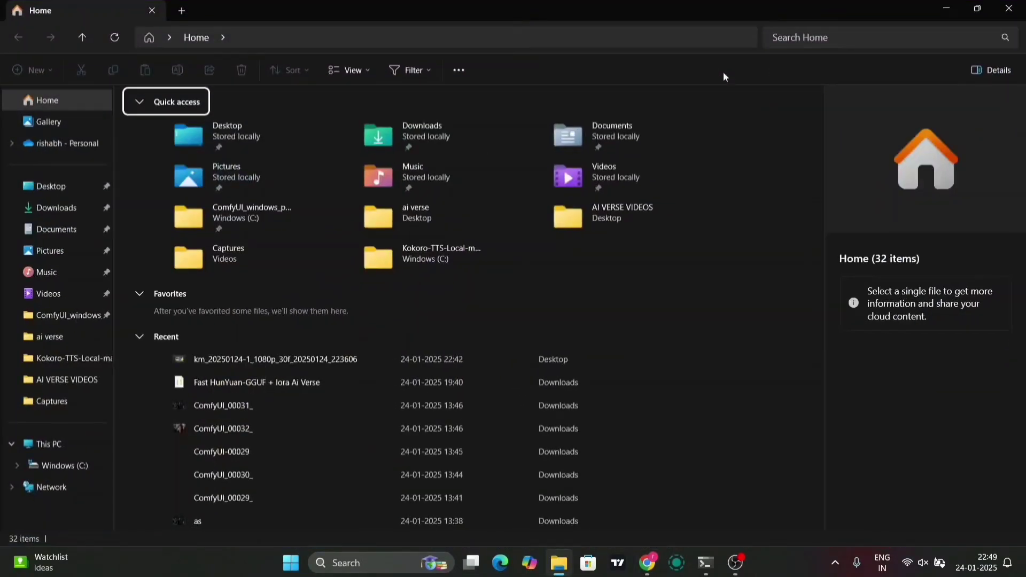
click(51, 323)
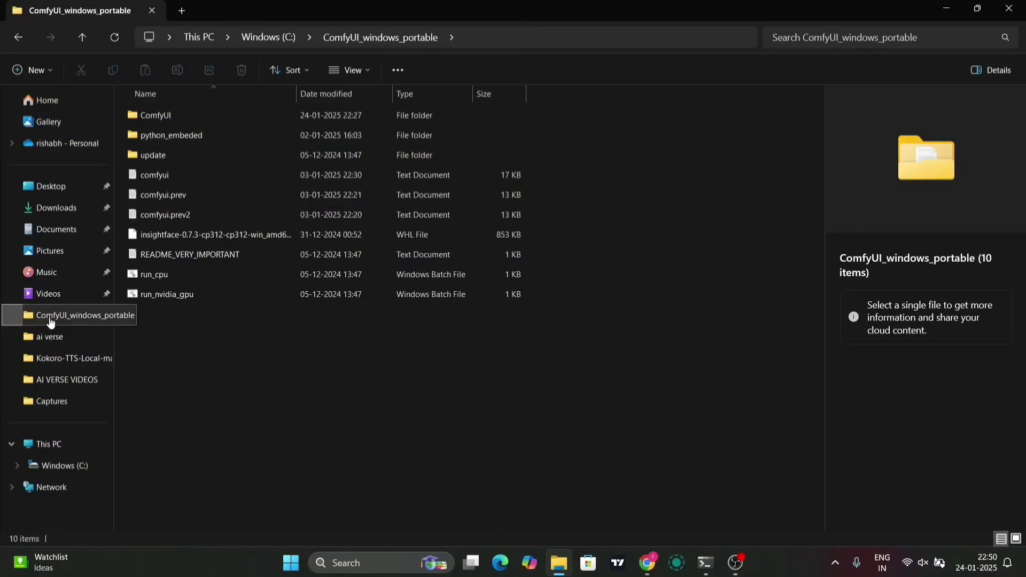
click(560, 564)
click(560, 565)
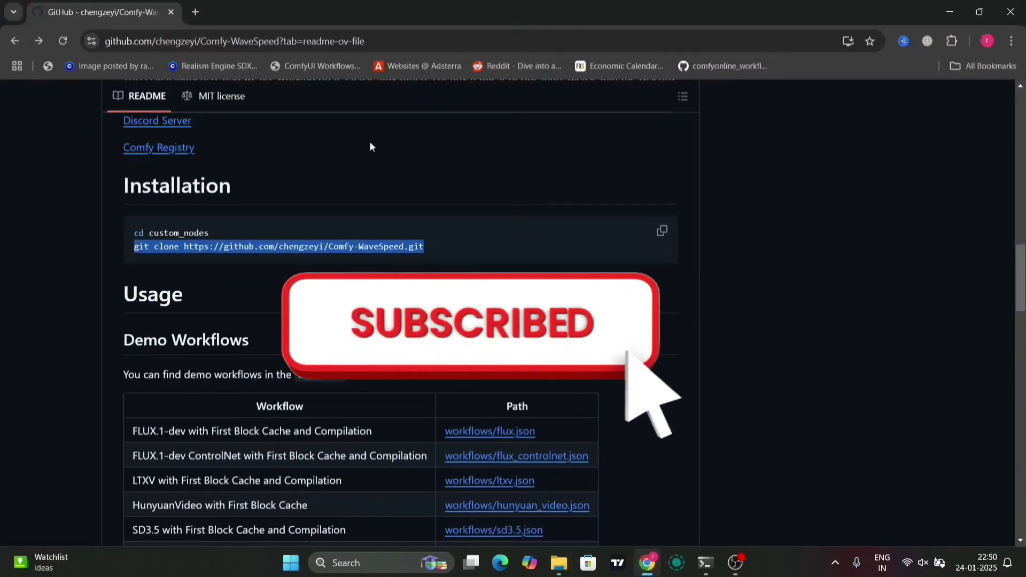
click(370, 141)
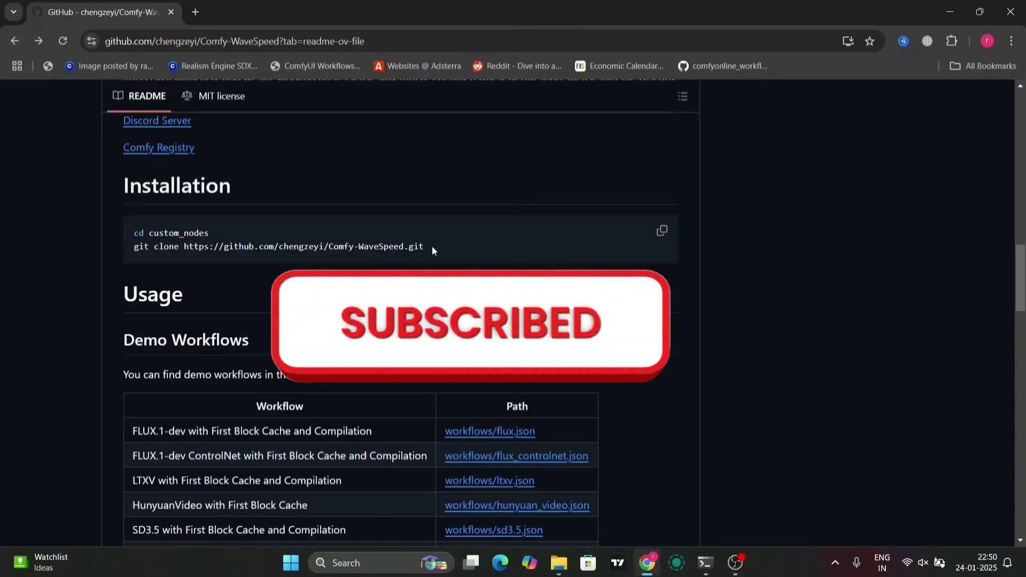
drag(432, 247, 135, 252)
key(ctrl+c)
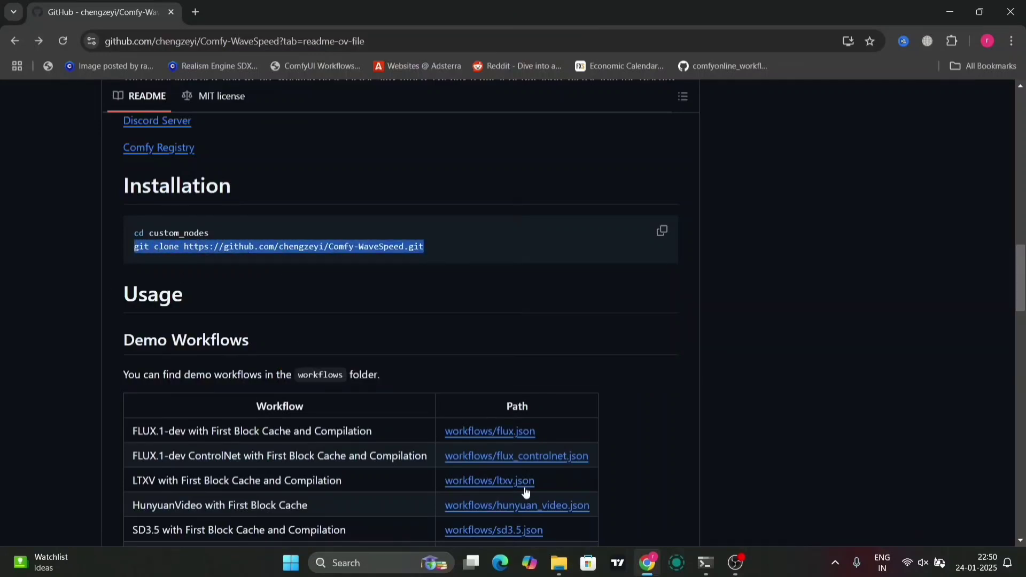
Go to ComfyUI\custom_nodes in File Explorer and select the address bar path.
click(558, 572)
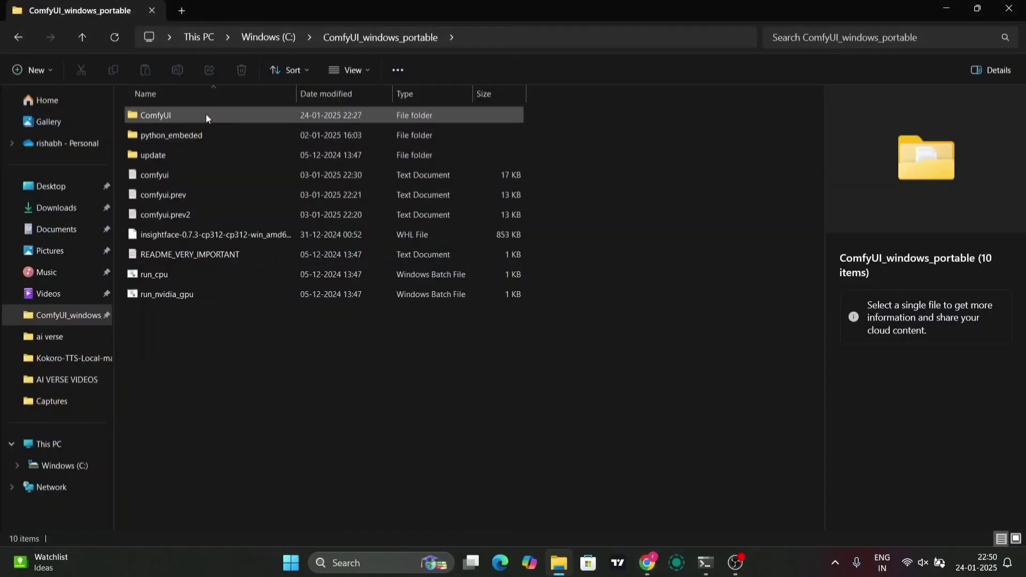
double_click(206, 113)
double_click(190, 289)
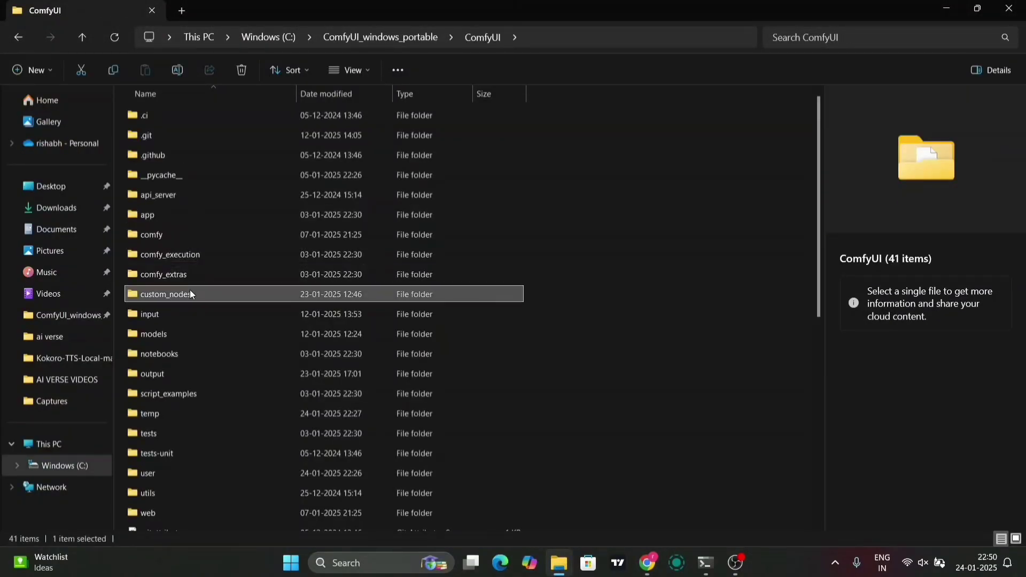
click(661, 45)
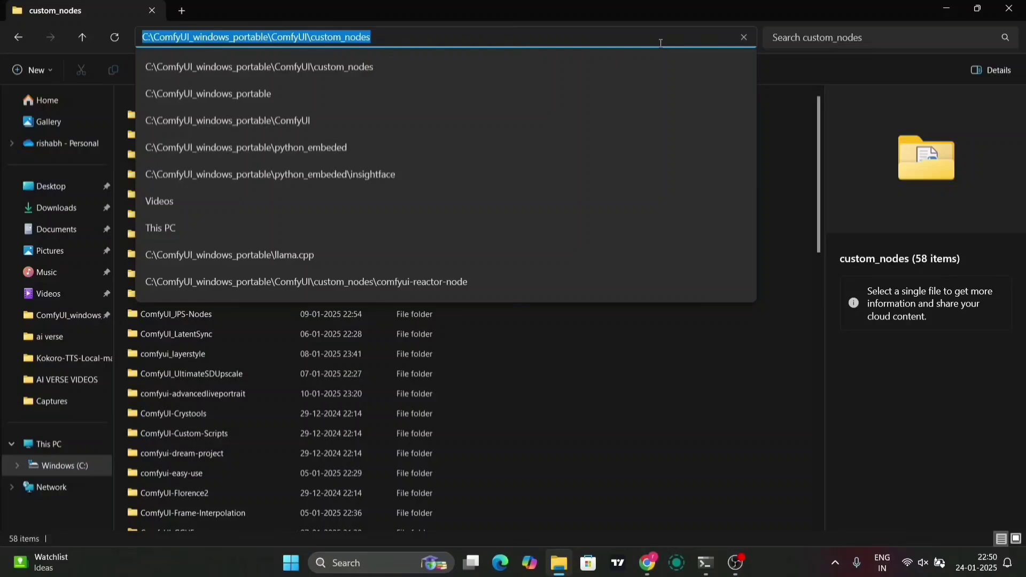
Launch cmd in custom_nodes and run the pasted Comfy-WaveSpeed git clone command.
text(cmd)
key(Return)
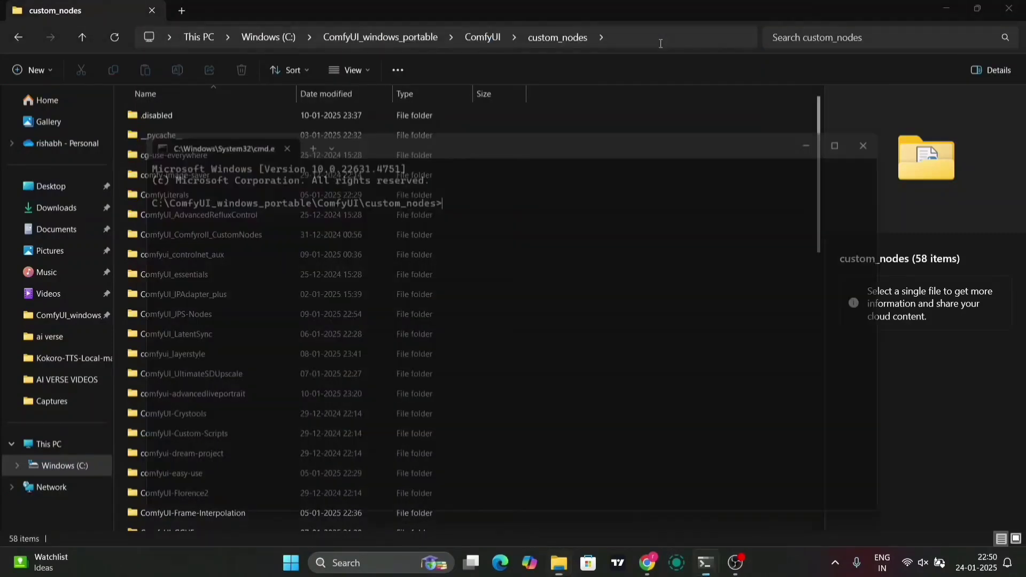
key(ctrl+v)
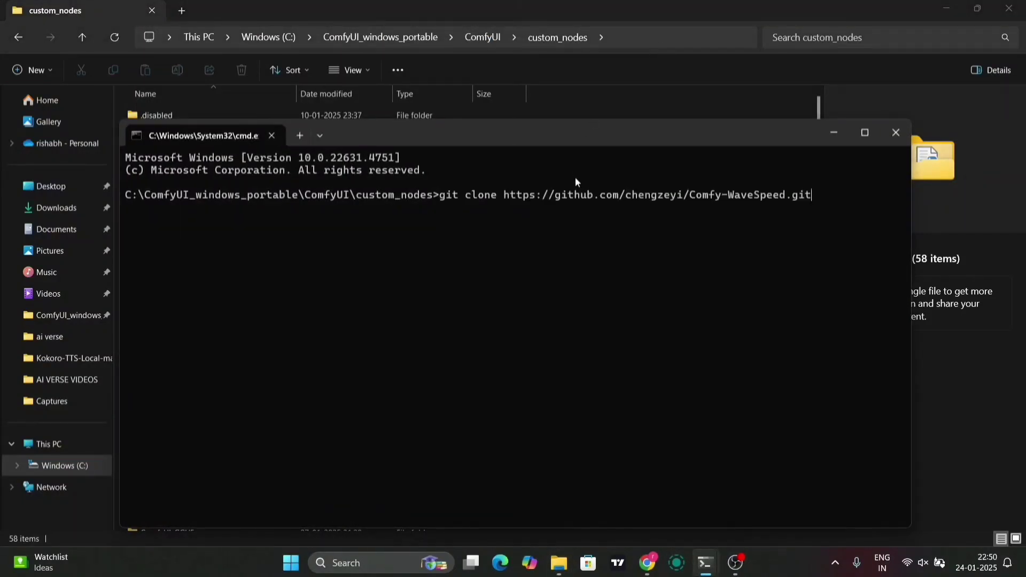
key(Return)
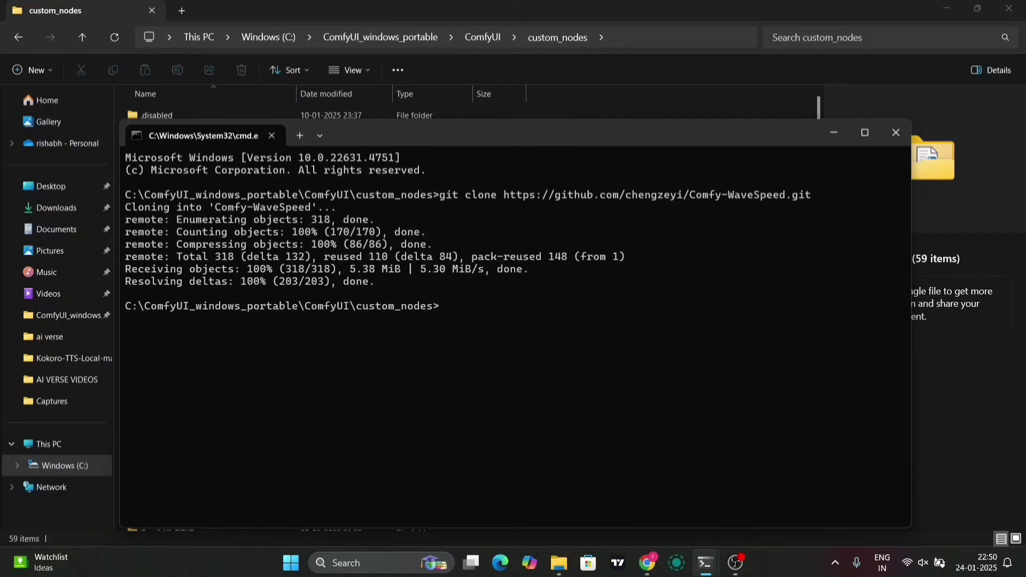
Close the command prompt, then zoom out and pan across the Fast HunYuan-GGUF graph.
click(896, 133)
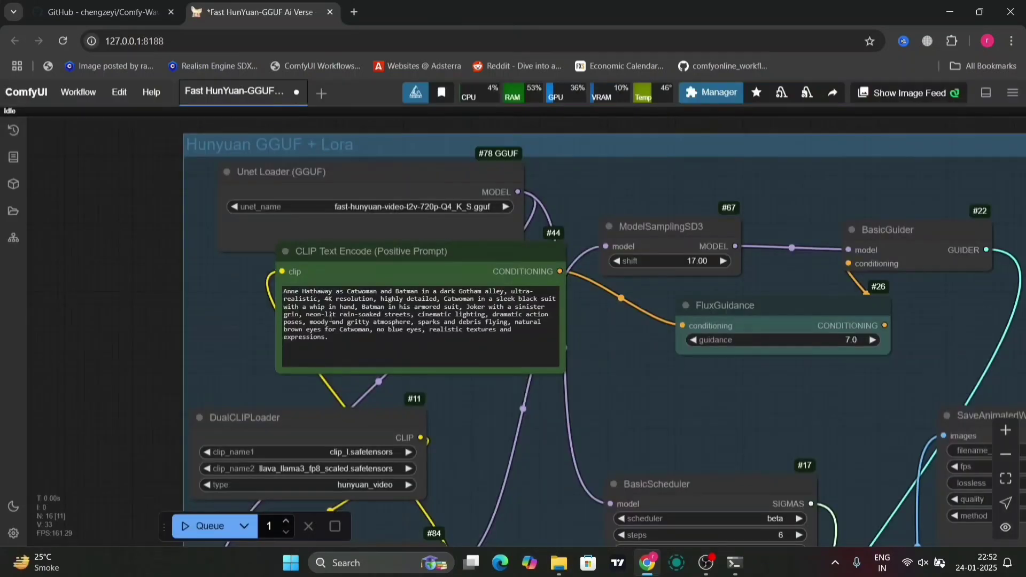
scroll(332, 395, down, 8)
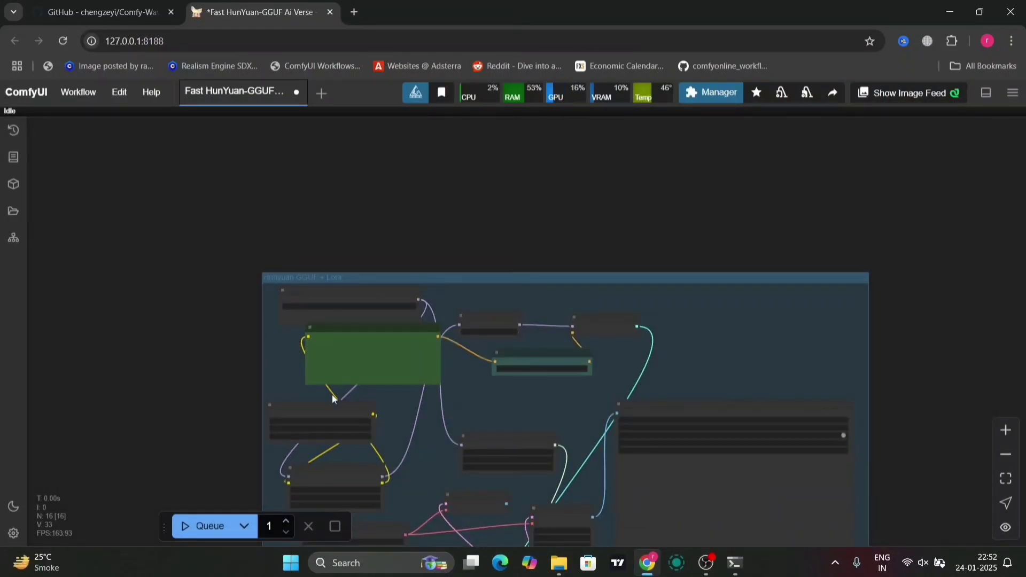
drag(138, 342, 176, 236)
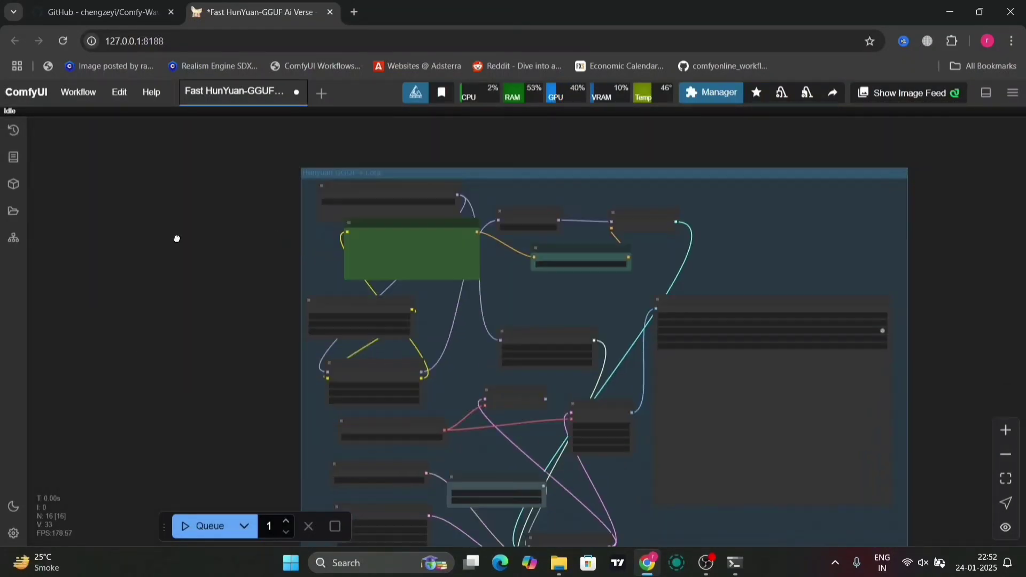
click(65, 3)
scroll(244, 246, up, 8)
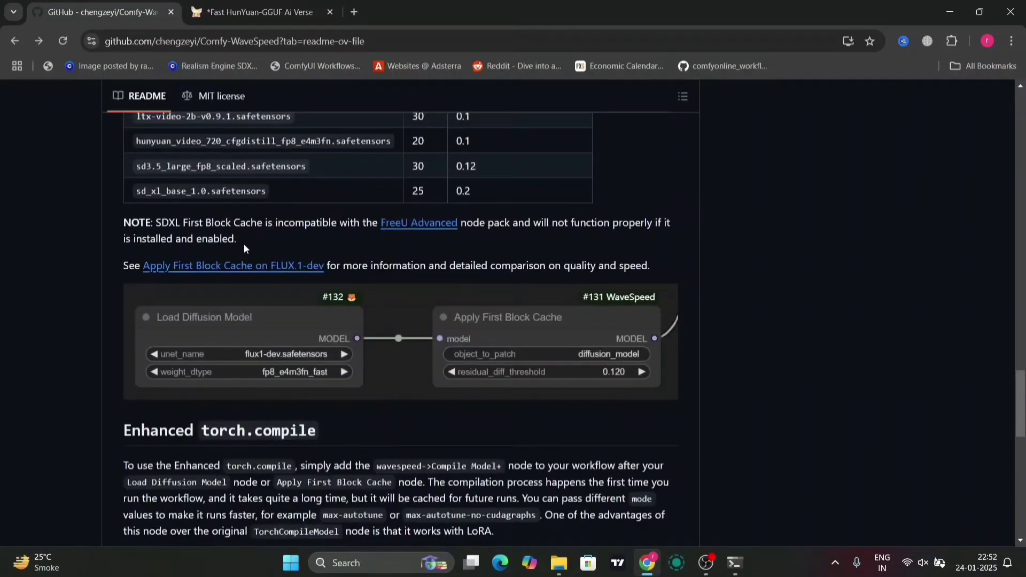
scroll(243, 244, up, 7)
scroll(244, 244, down, 5)
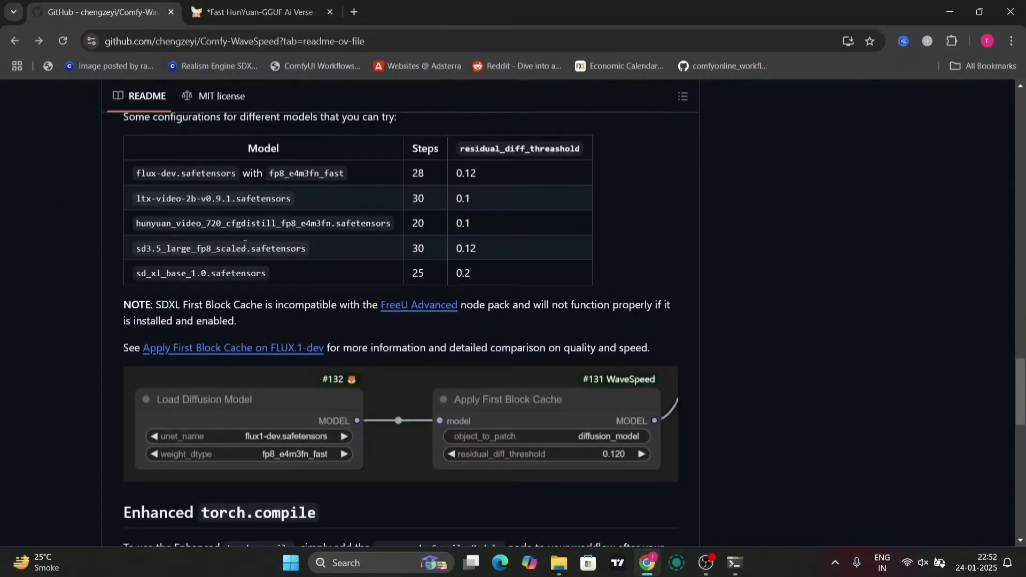
scroll(245, 246, down, 1)
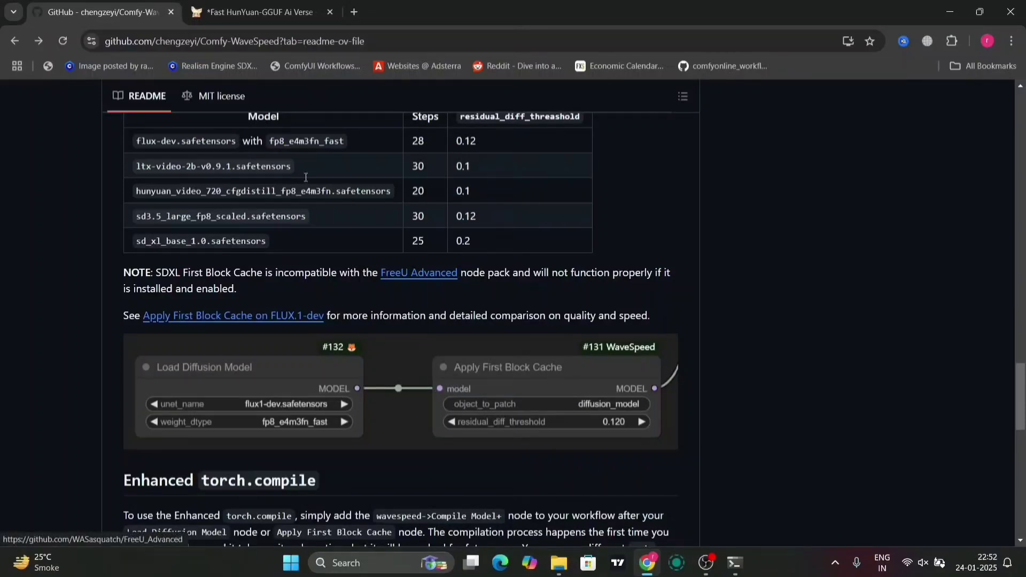
click(214, 12)
double_click(242, 327)
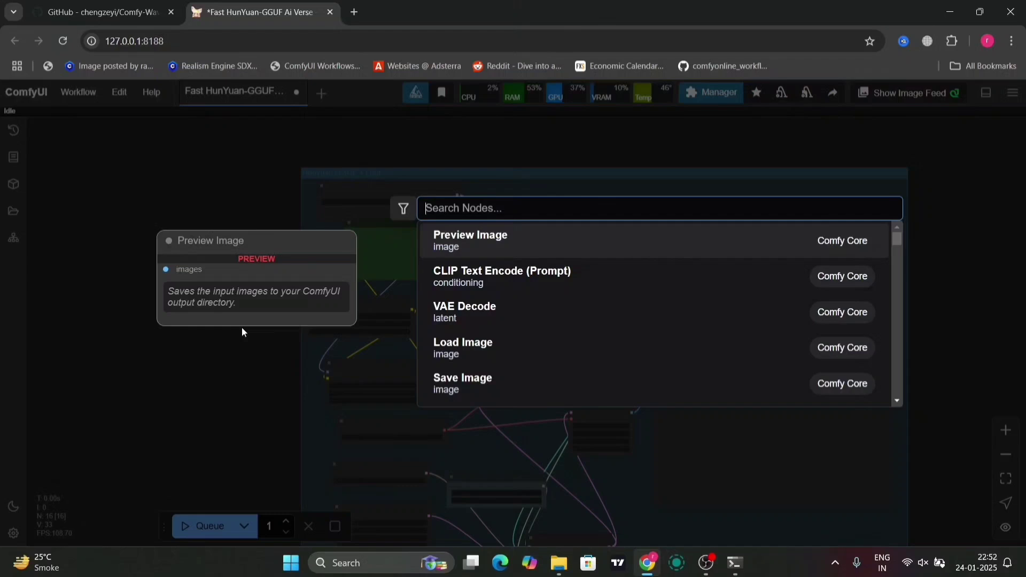
text(firs)
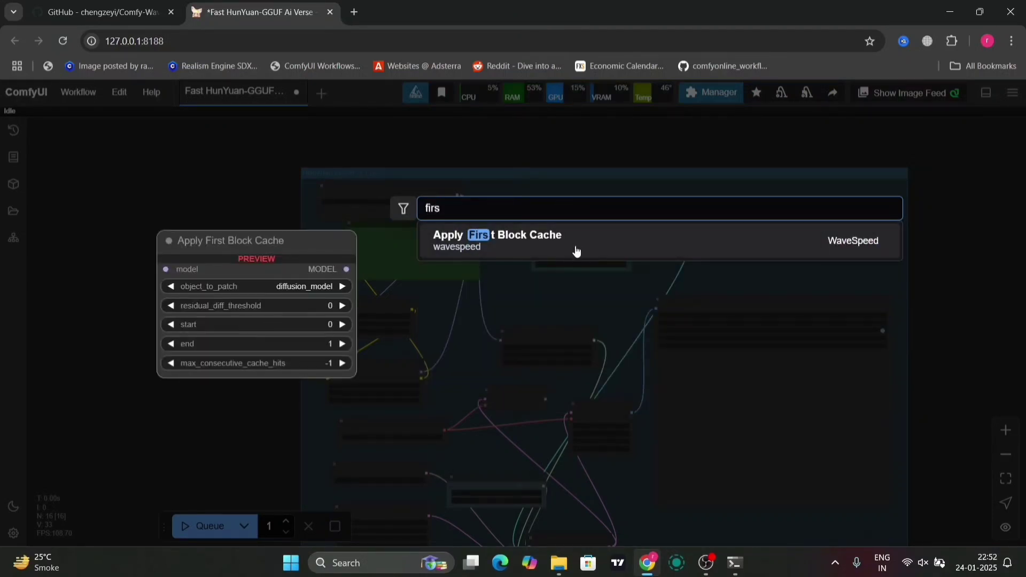
key(BackSpace)
key(BackSpace)
key(BackSpace)
key(BackSpace)
text(wave)
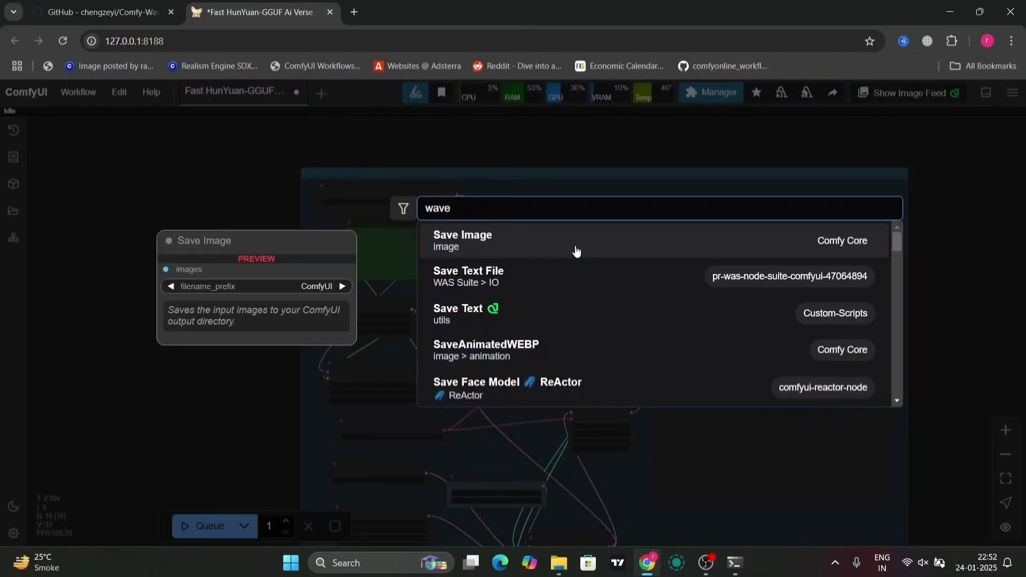
text( sp)
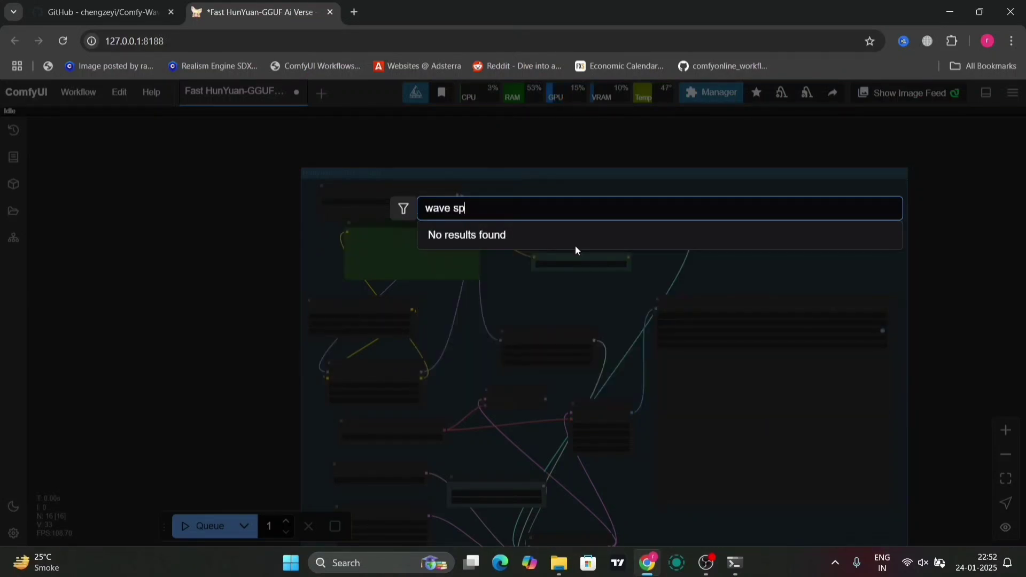
key(BackSpace)
key(BackSpace)
key(BackSpace)
key(BackSpace)
key(BackSpace)
key(BackSpace)
key(BackSpace)
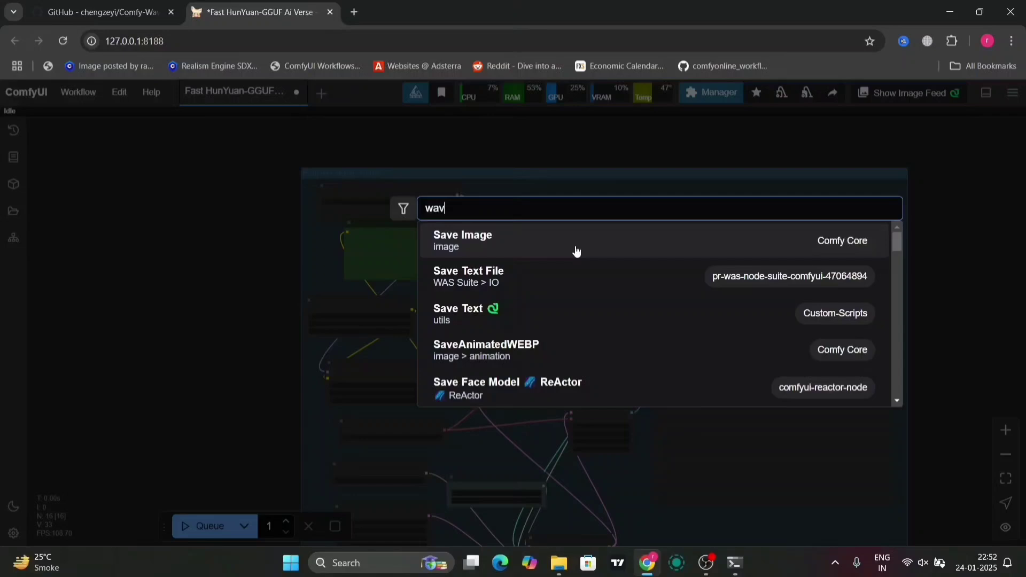
Search the Custom Nodes Manager for 'wave speed', confirm Comfy-WaveSpeed is installed, then close it.
click(711, 160)
click(715, 96)
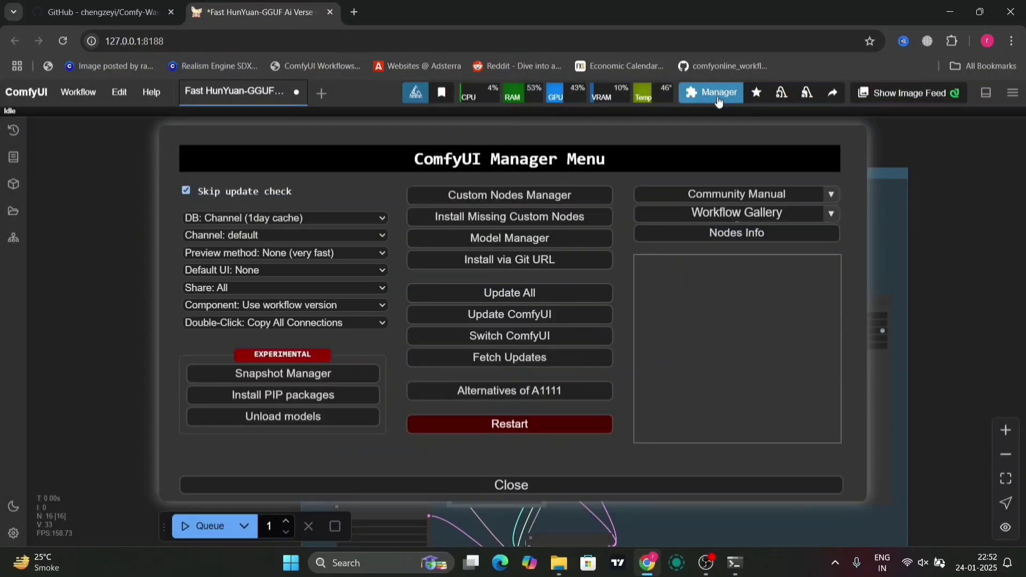
click(484, 198)
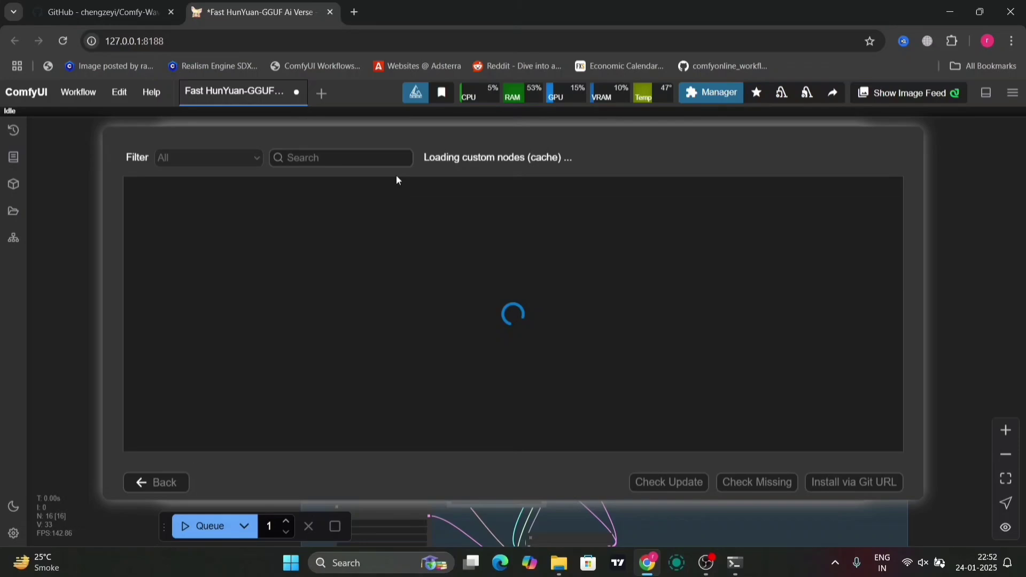
click(351, 157)
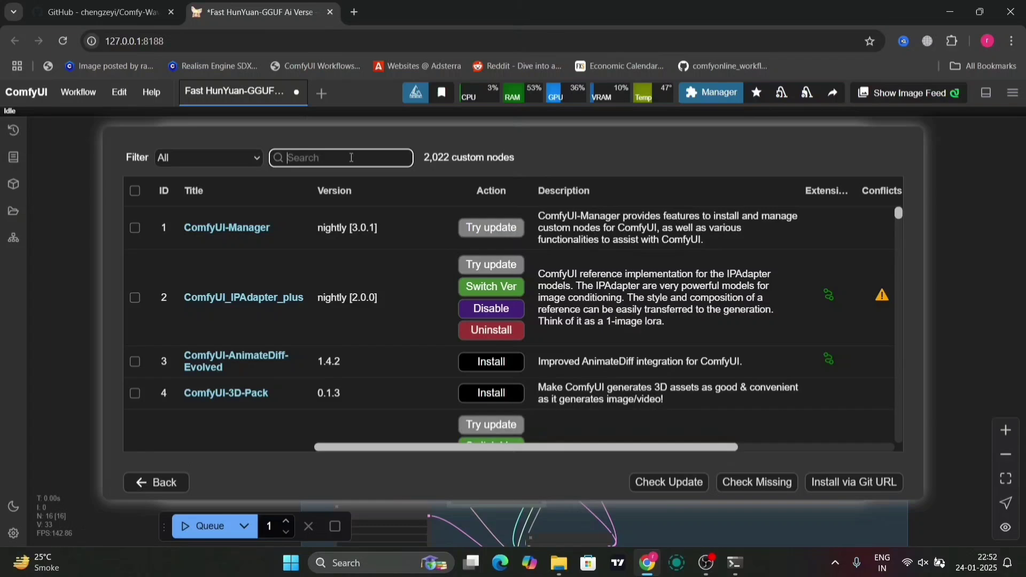
text(wave s)
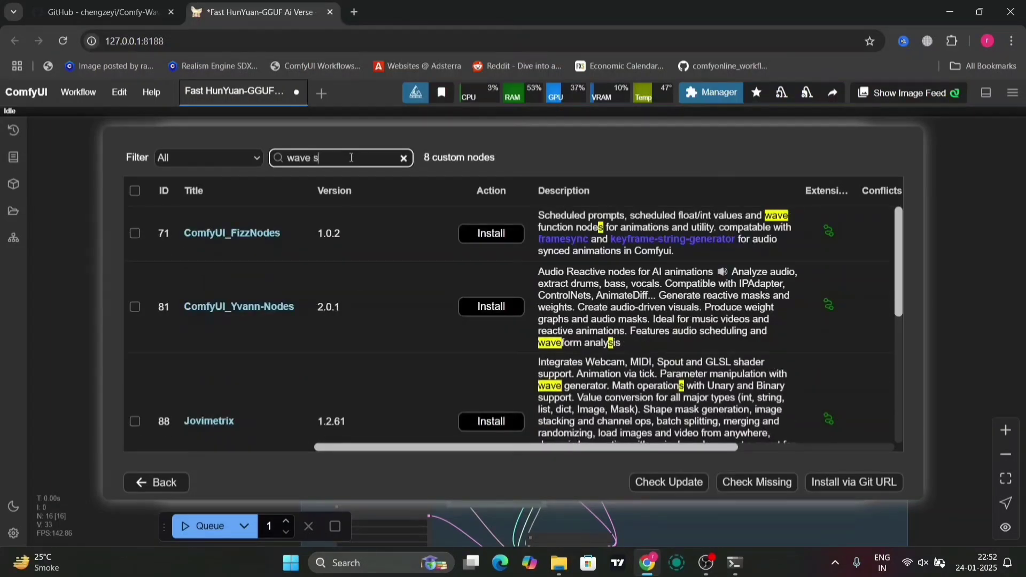
text(peed)
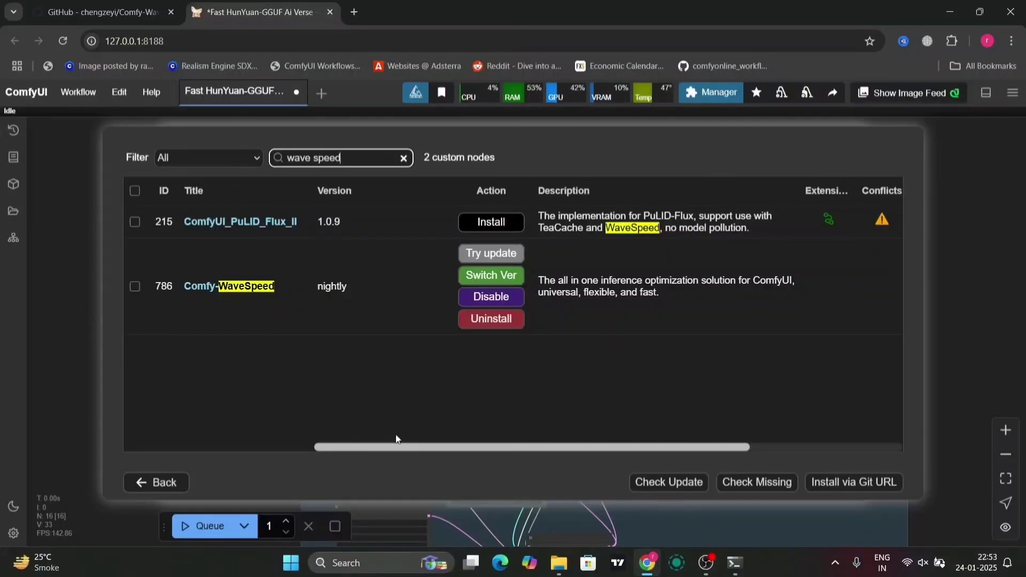
drag(396, 447, 338, 412)
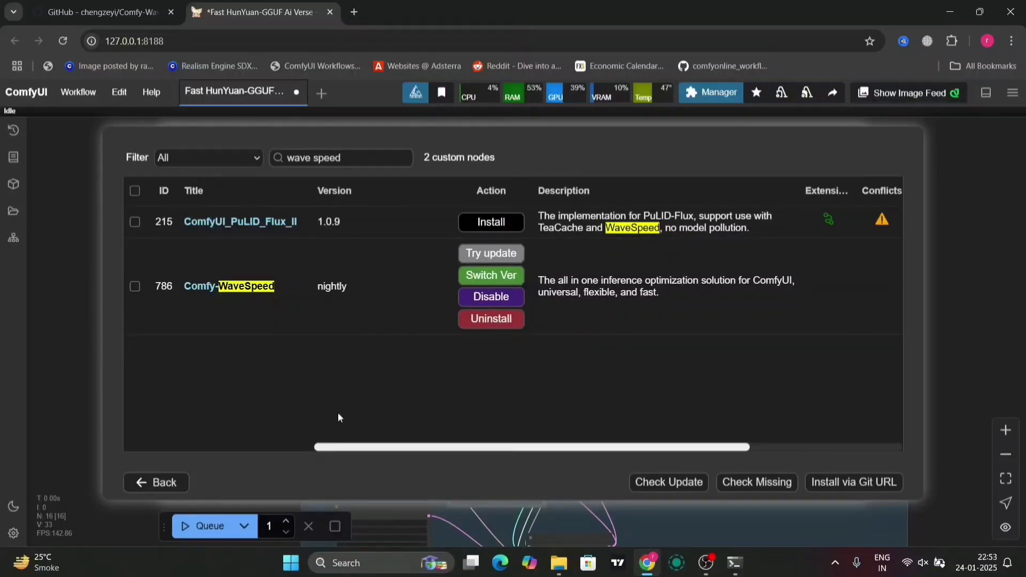
key(Escape)
Select fast-hunyuan-video-t2v-720p-Q4_K_S.gguf in the Unet Loader's unet_name dropdown.
click(101, 12)
scroll(220, 222, up, 2)
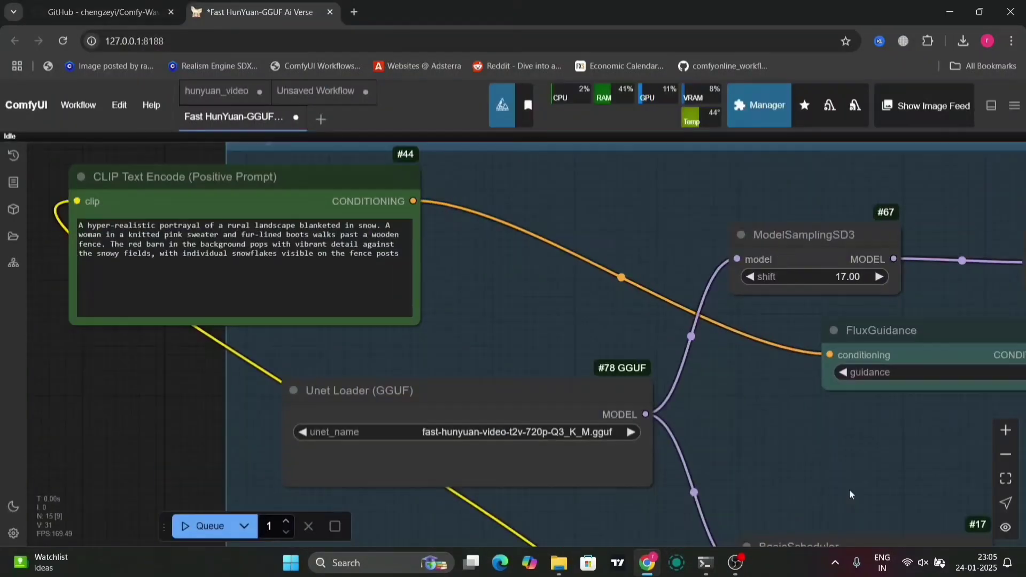
drag(454, 317, 114, 139)
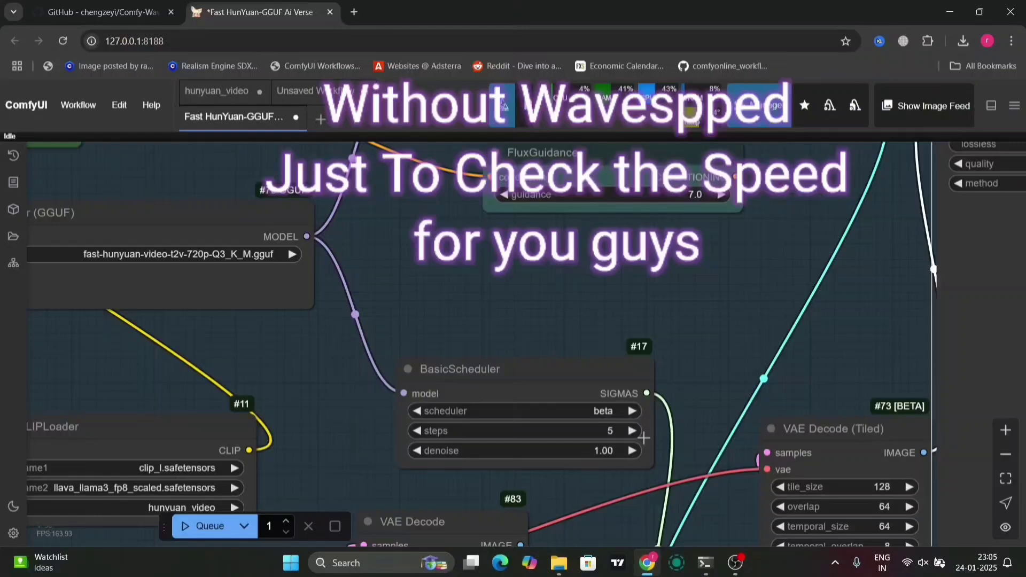
drag(201, 263, 388, 324)
click(389, 323)
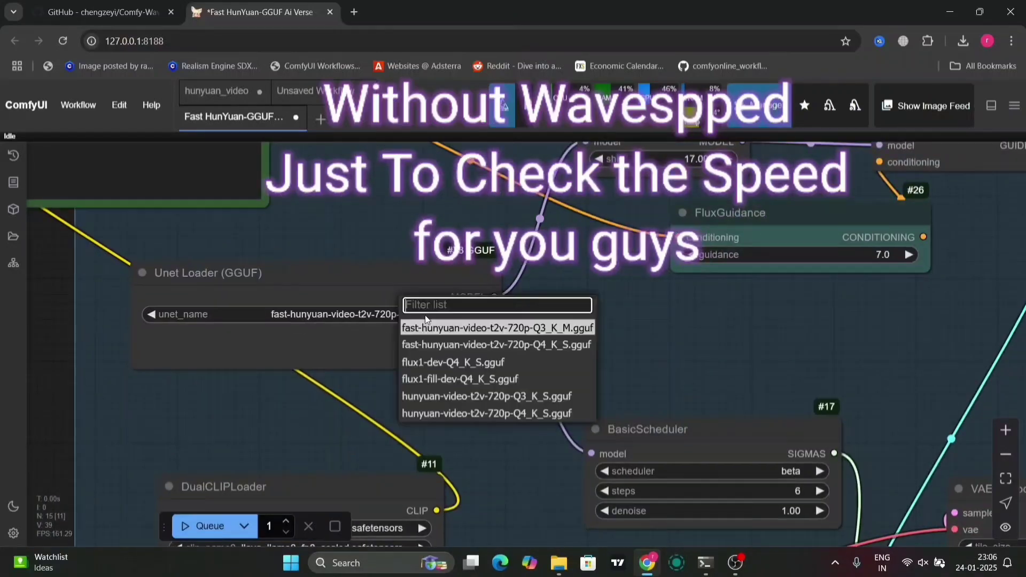
click(460, 345)
Queue the generation and bring the SaveAnimatedWEBP output node into view.
click(198, 526)
scroll(515, 426, down, 3)
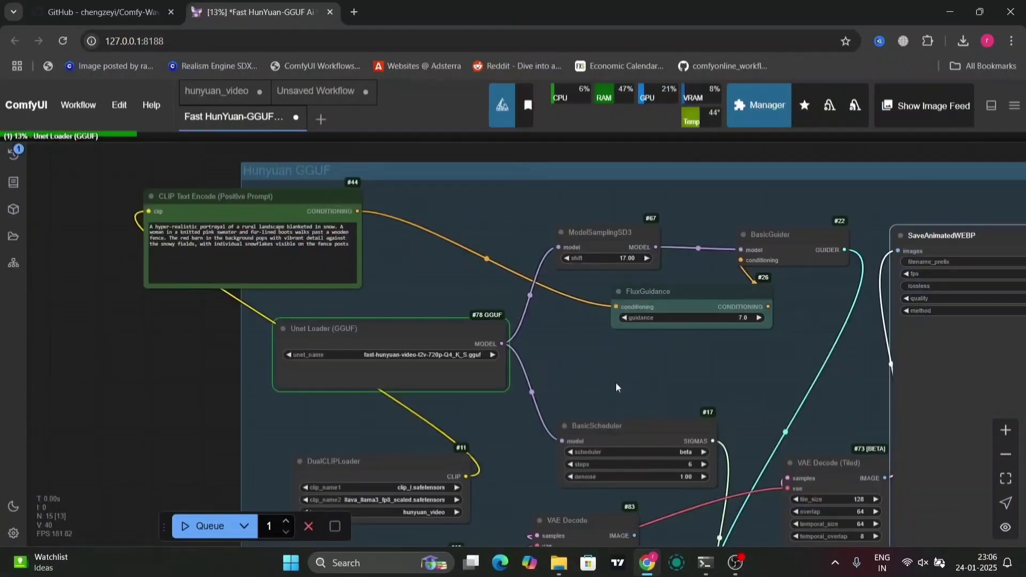
scroll(419, 350, up, 2)
drag(419, 351, 315, 333)
Find and highlight 'Prompt executed in 463.15 seconds' in the console.
click(705, 563)
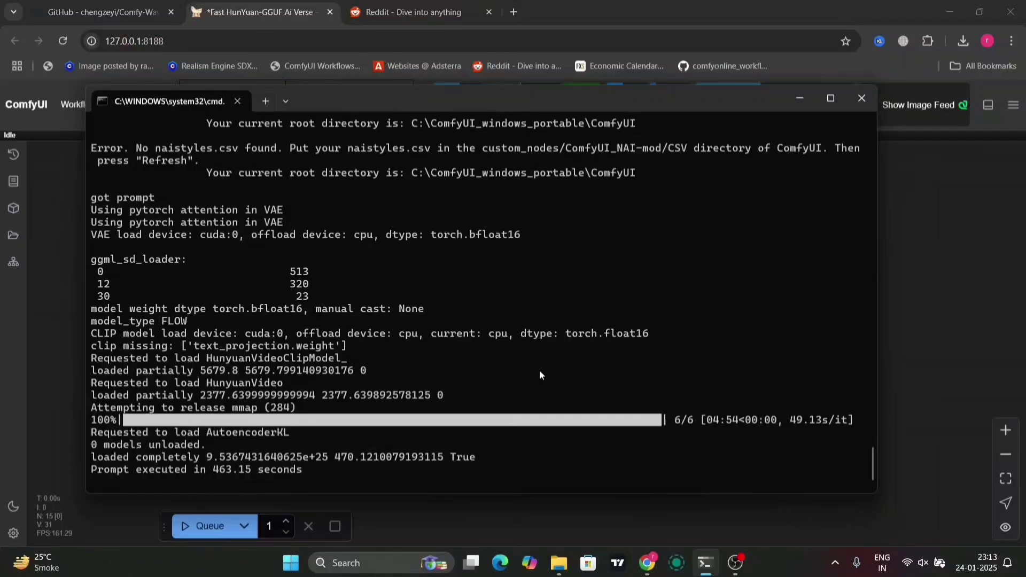
scroll(553, 252, up, 5)
scroll(534, 265, down, 5)
drag(212, 470, 303, 473)
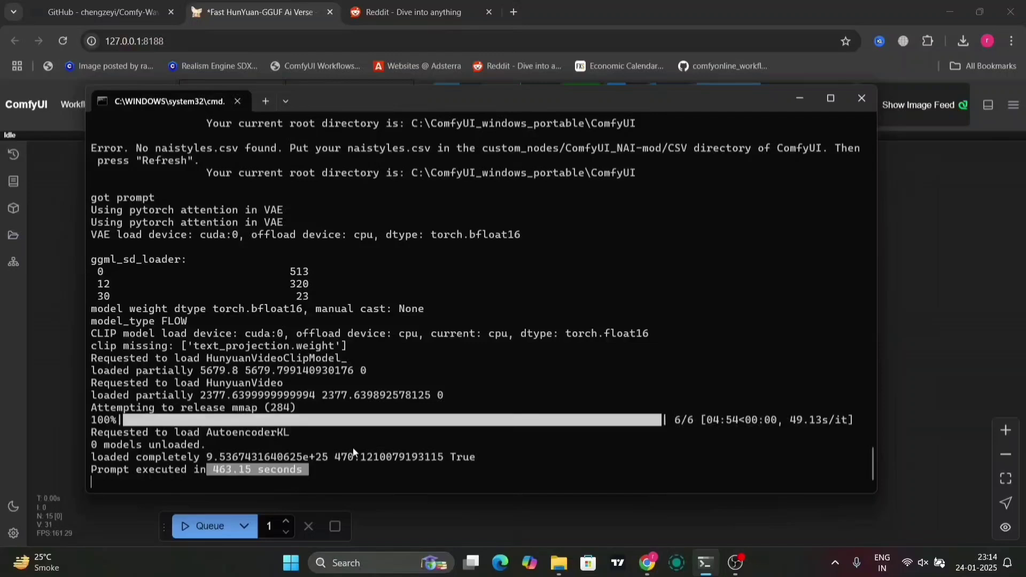
Fit the workflow to view and zoom in on the snowy-farm video preview.
click(912, 326)
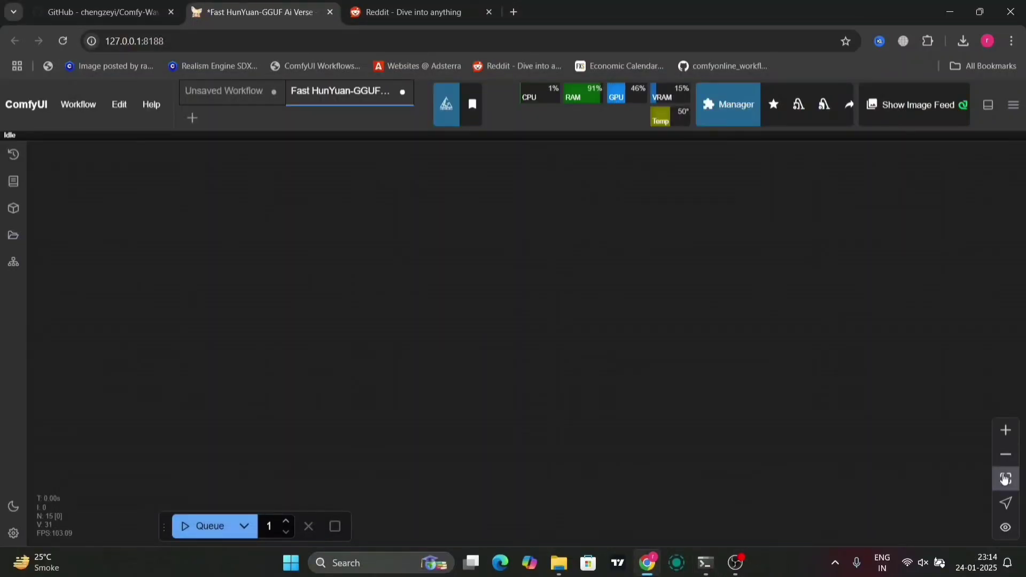
click(1005, 478)
scroll(811, 286, up, 10)
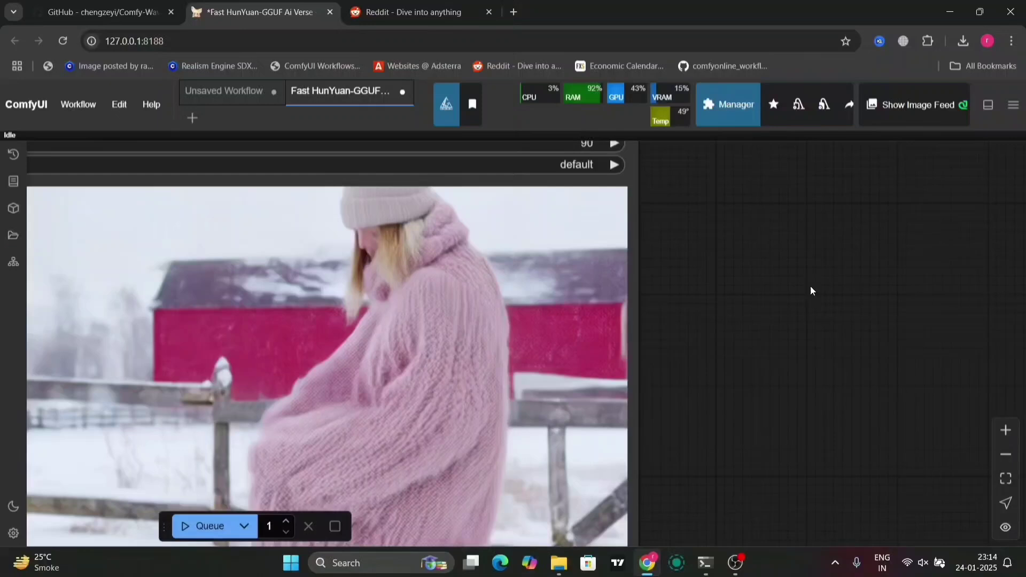
scroll(810, 286, down, 5)
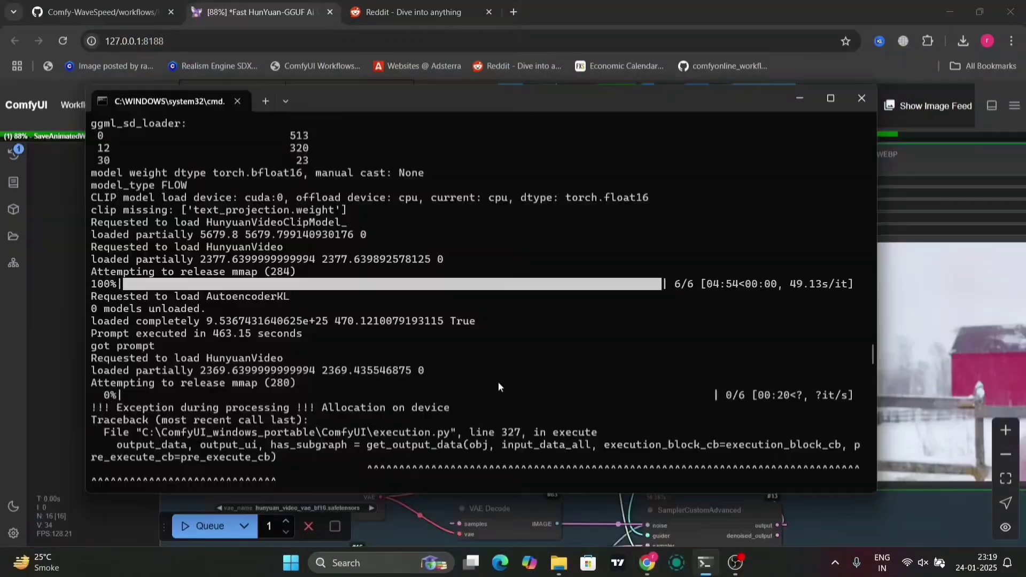
scroll(177, 297, down, 2)
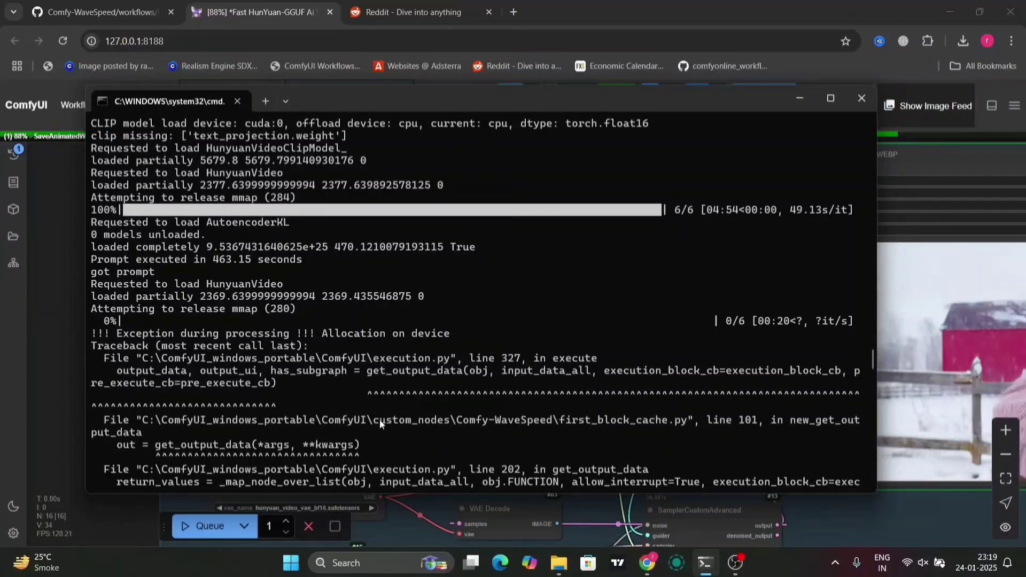
scroll(380, 419, down, 5)
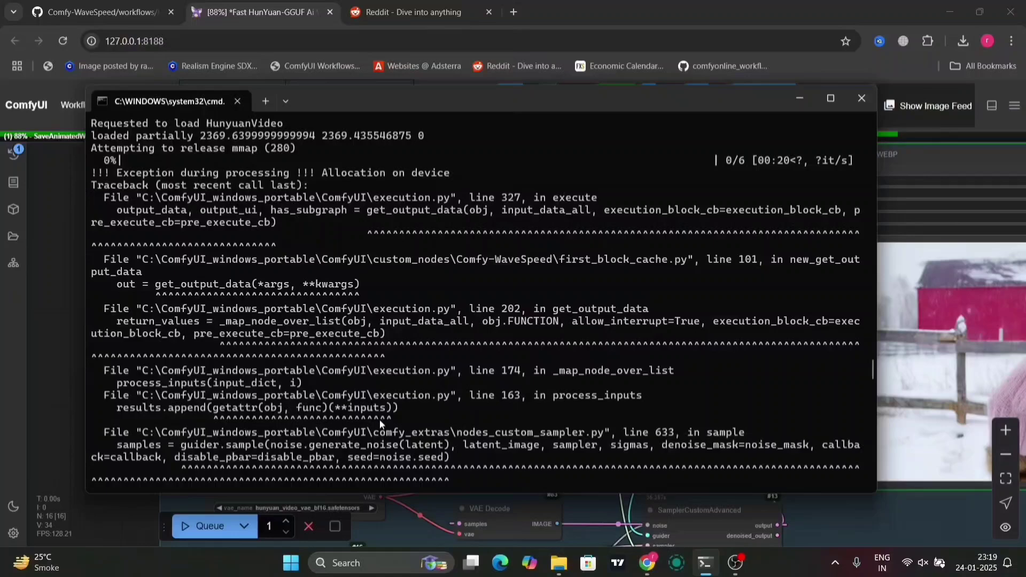
scroll(379, 419, down, 15)
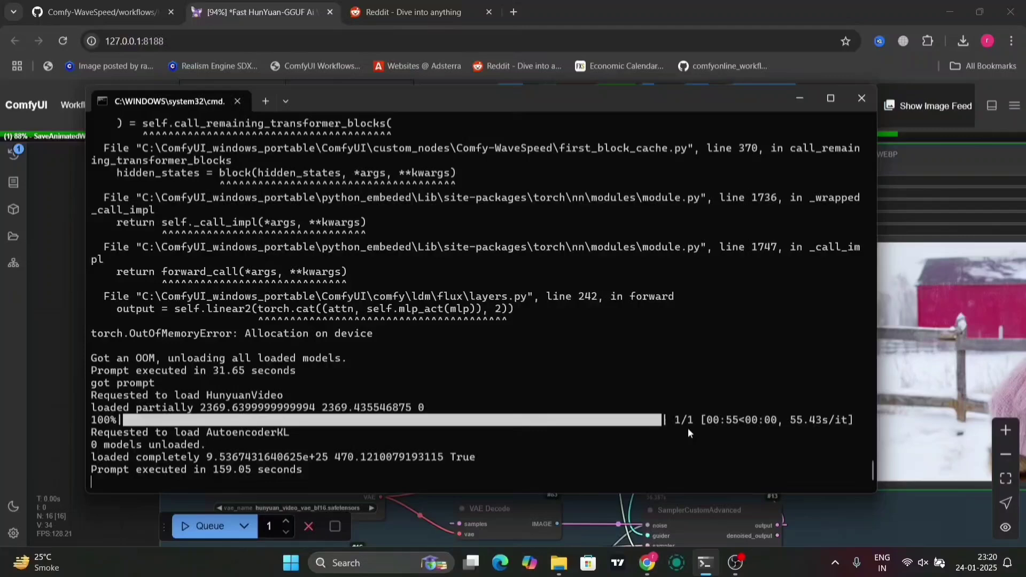
Bring Apply First Block Cache into view and raise the scheduler steps to 6.
click(98, 505)
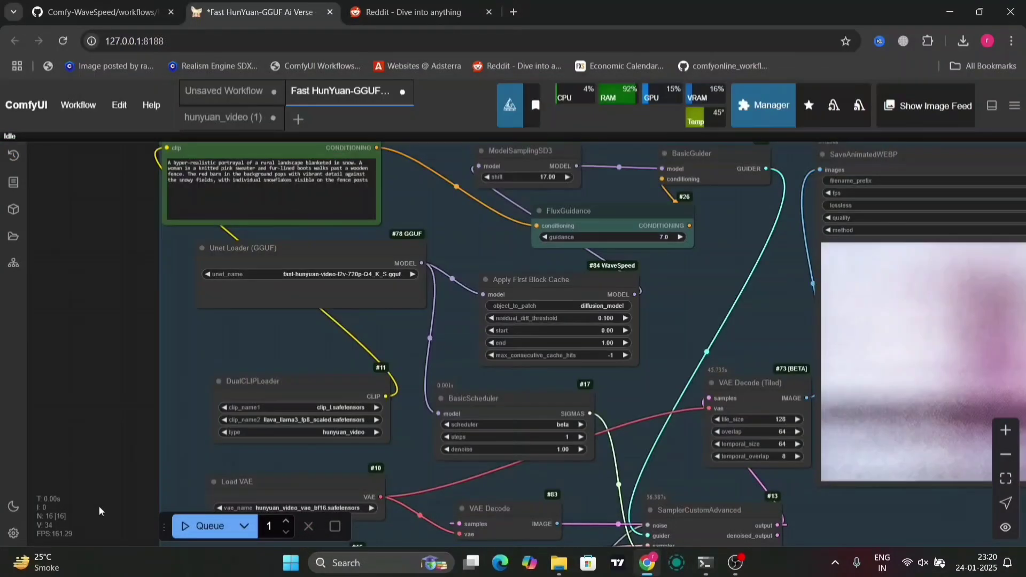
scroll(464, 264, up, 3)
drag(464, 264, 653, 185)
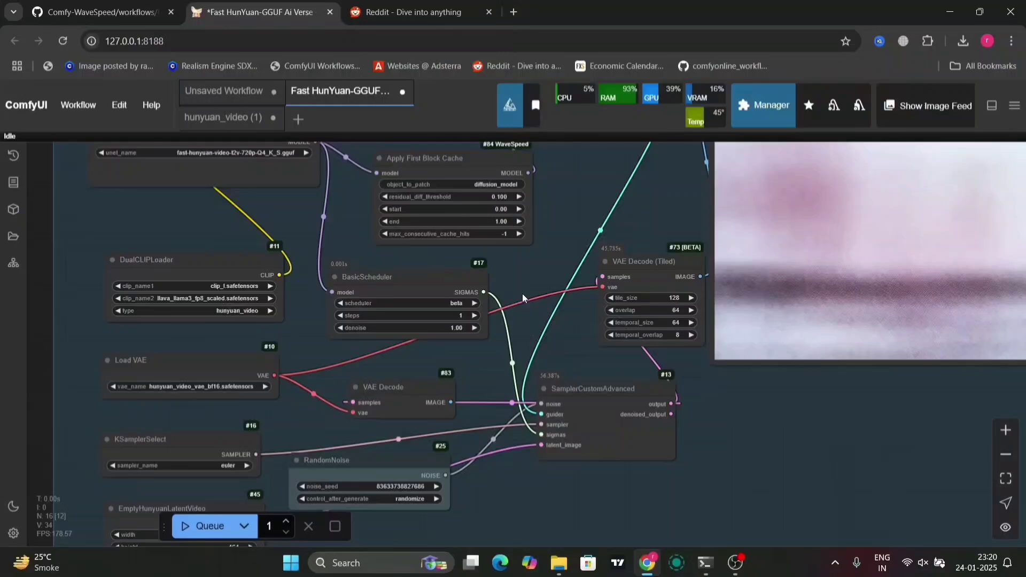
scroll(513, 294, up, 8)
click(422, 340)
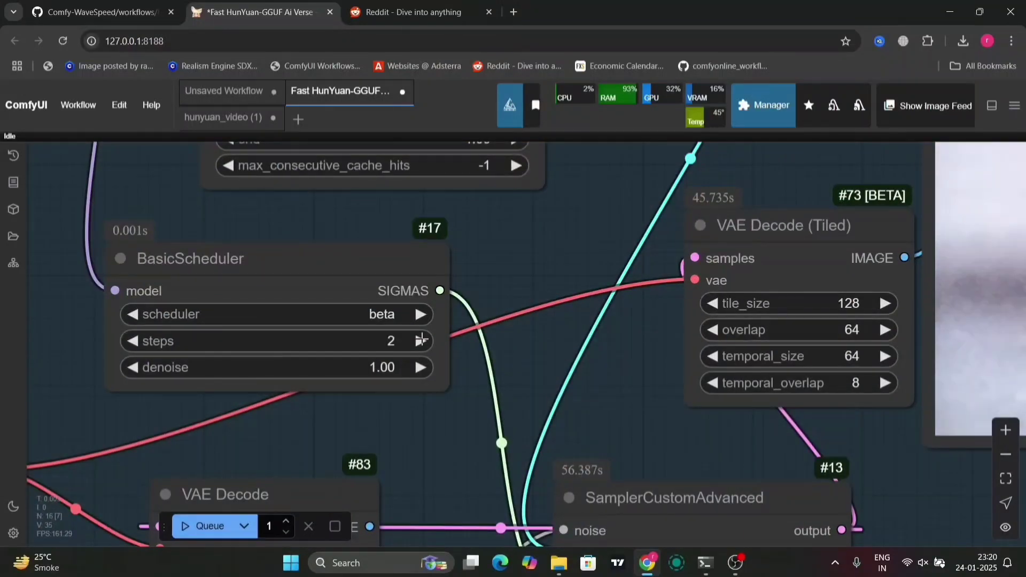
click(421, 340)
click(422, 341)
click(422, 340)
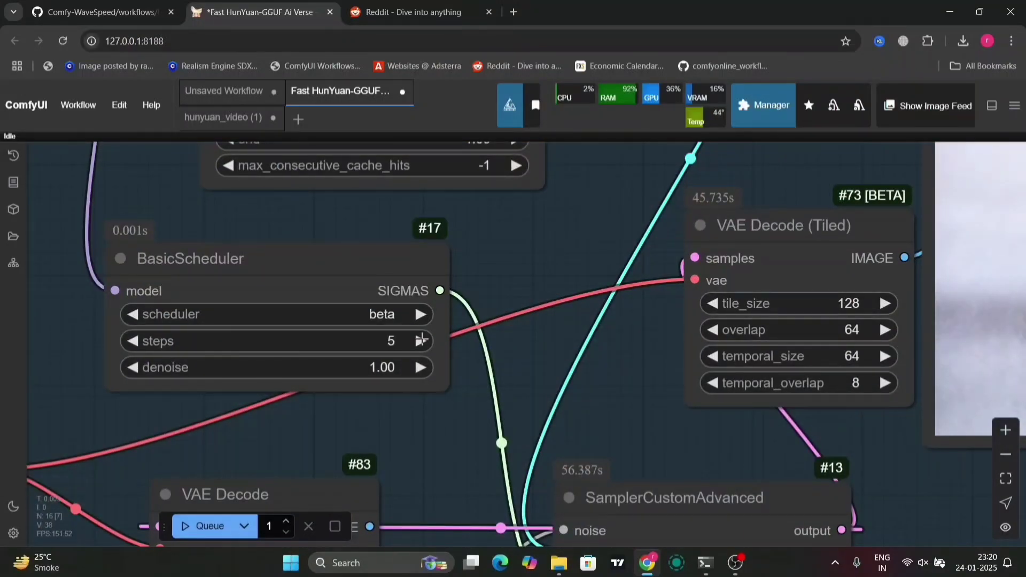
click(422, 340)
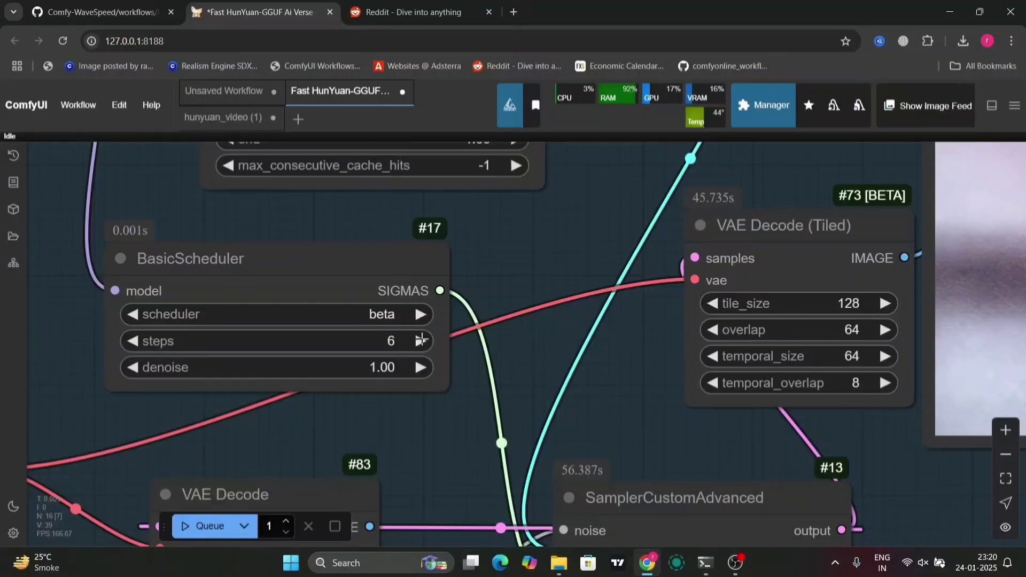
Inspect Apply First Block Cache and SaveAnimatedWEBP settings, then switch to the server console.
scroll(482, 406, down, 7)
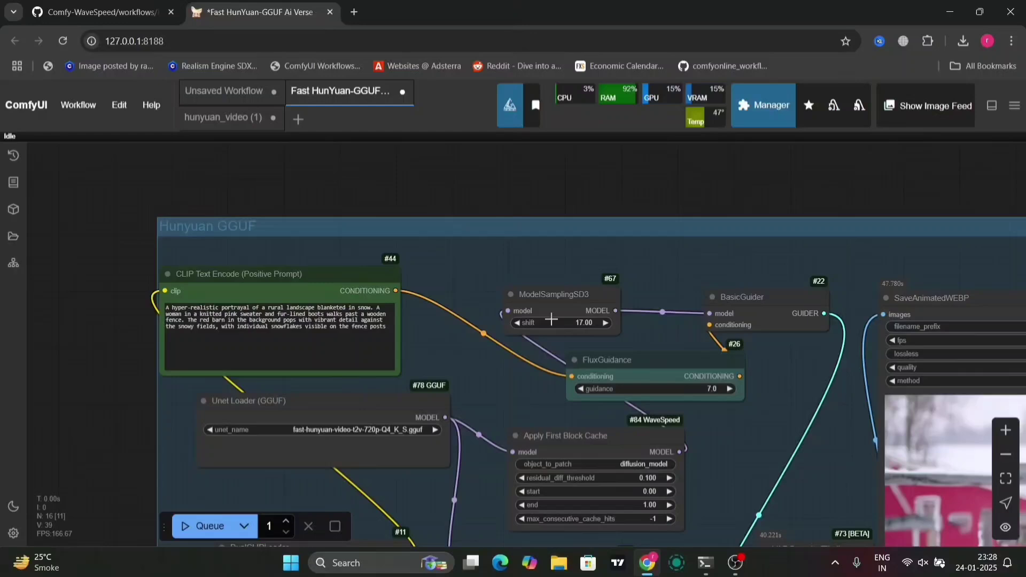
drag(514, 383, 308, 240)
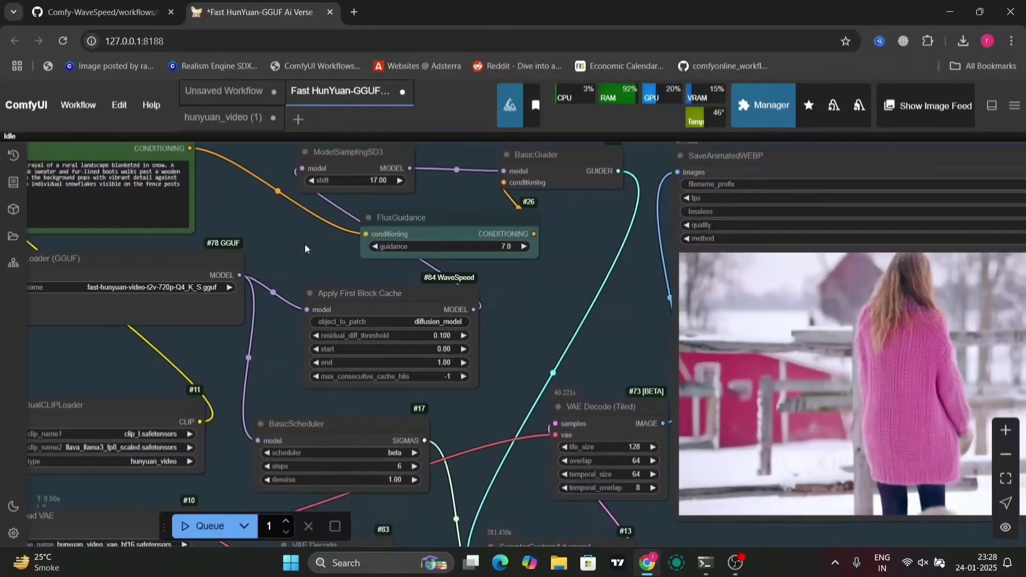
click(352, 299)
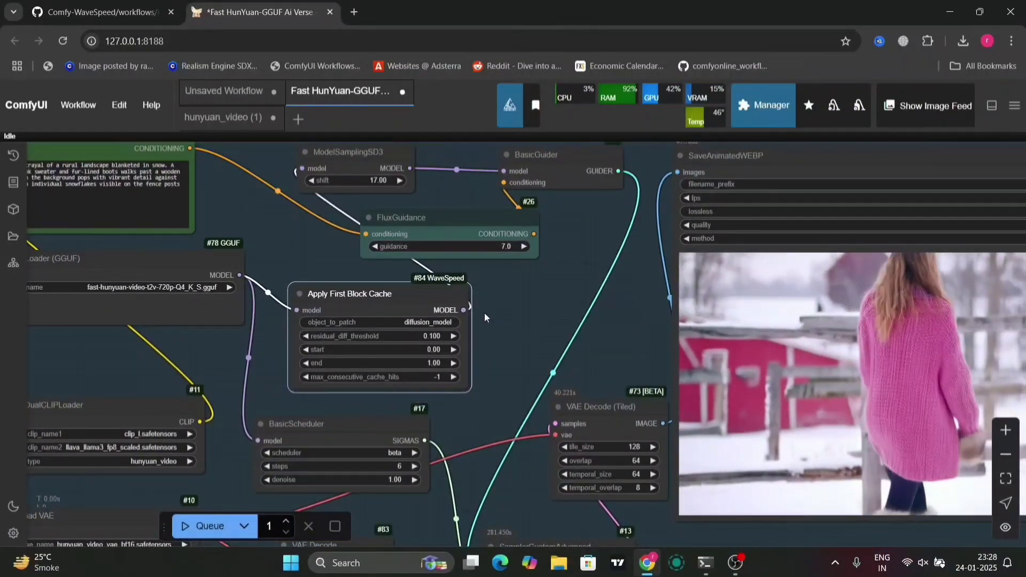
drag(698, 400, 593, 371)
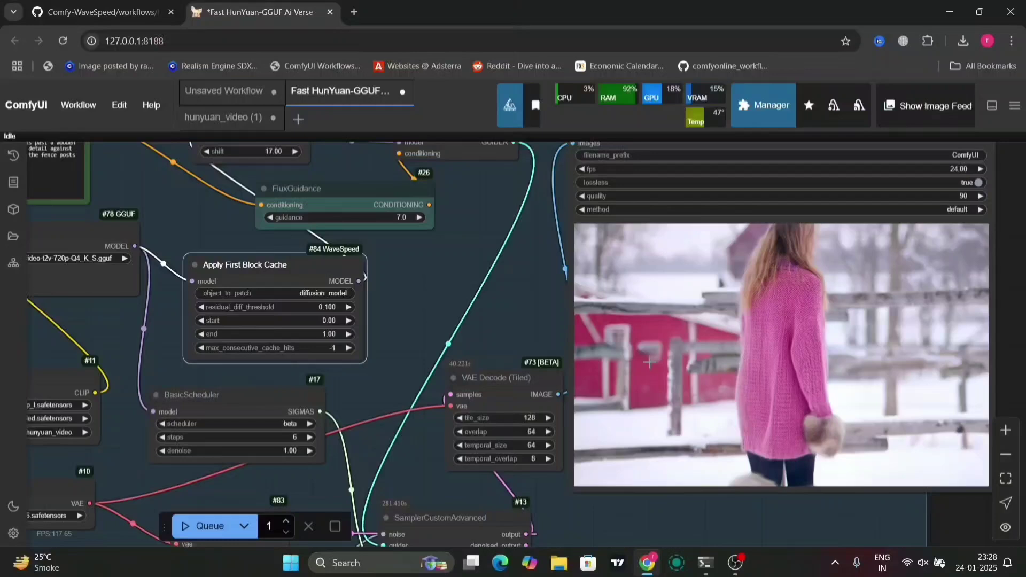
drag(414, 262, 561, 298)
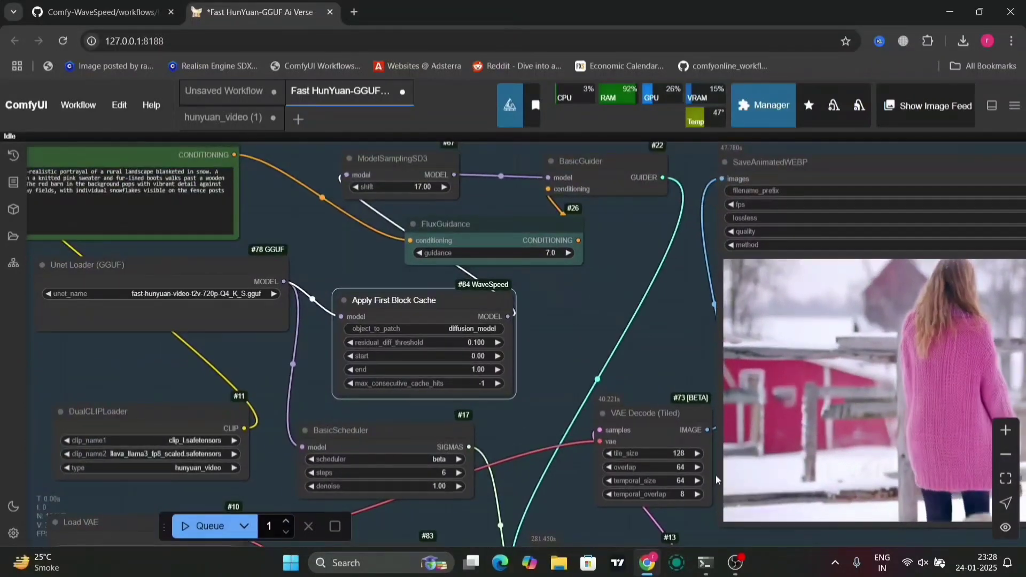
key(alt+Tab)
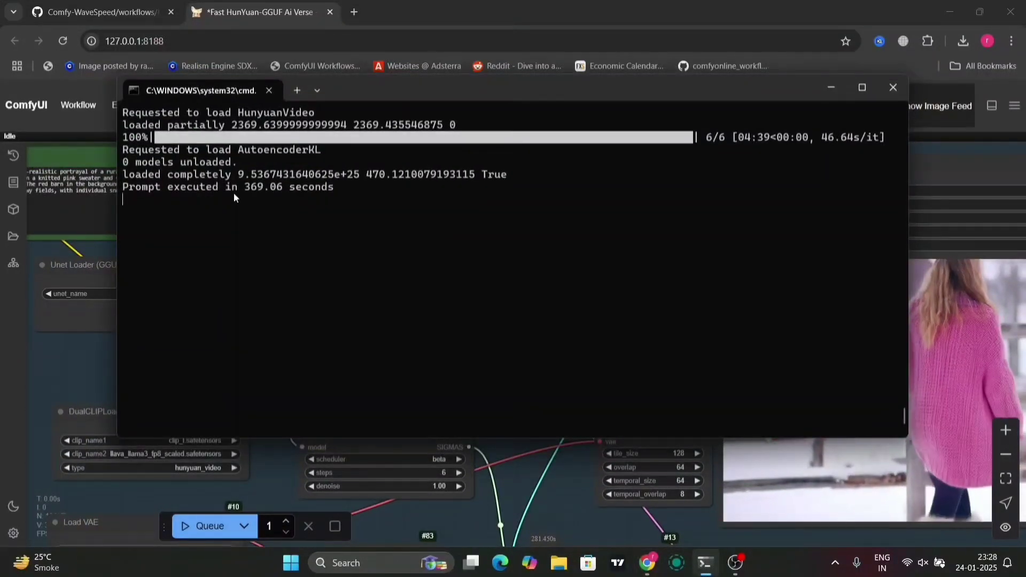
Copy the 369.06-second time, scroll back to the 463.15-second run, then hide the console.
drag(239, 188, 335, 190)
right_click(335, 191)
scroll(332, 240, down, 1)
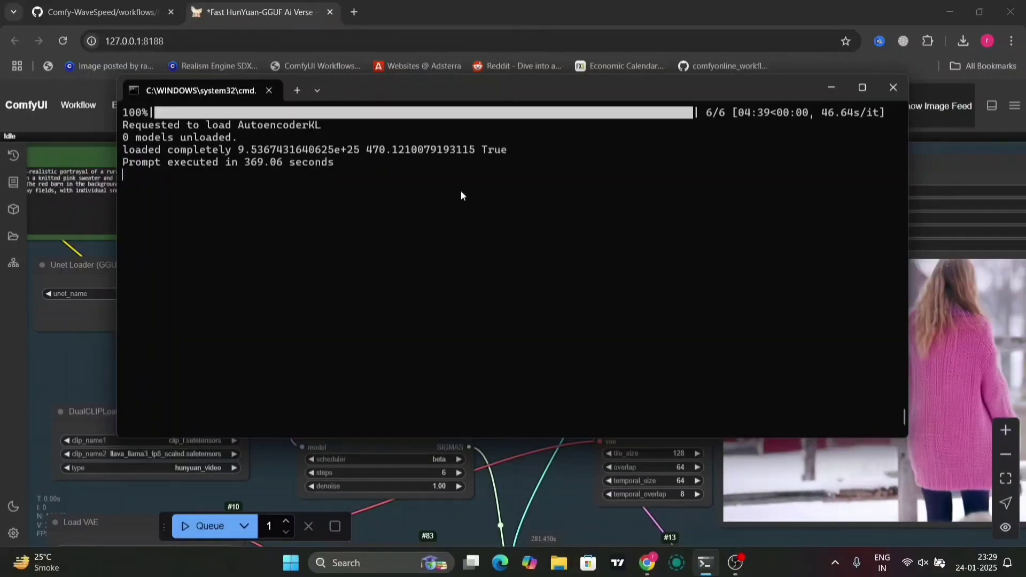
scroll(463, 196, up, 10)
scroll(463, 196, up, 15)
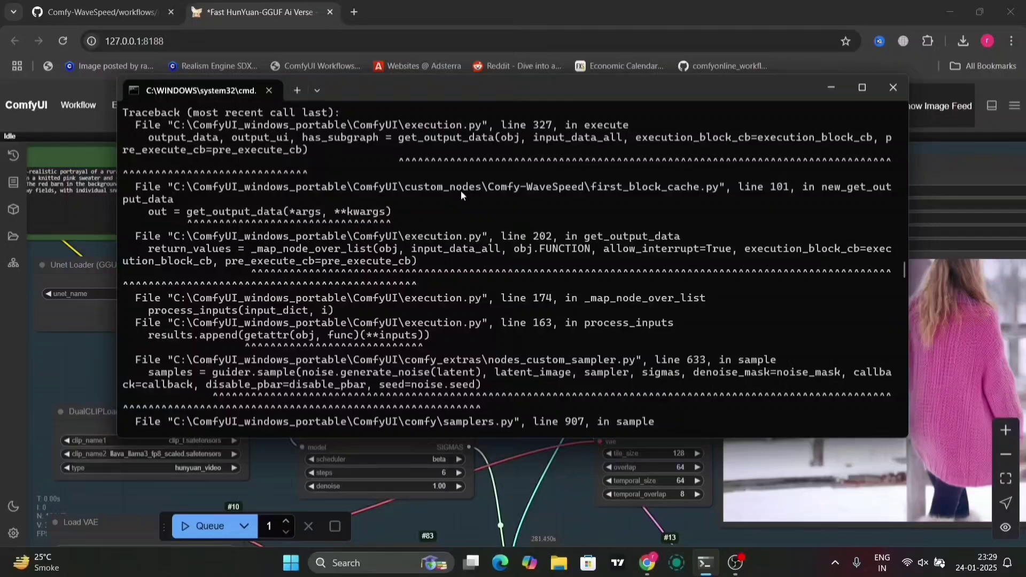
scroll(463, 196, down, 1)
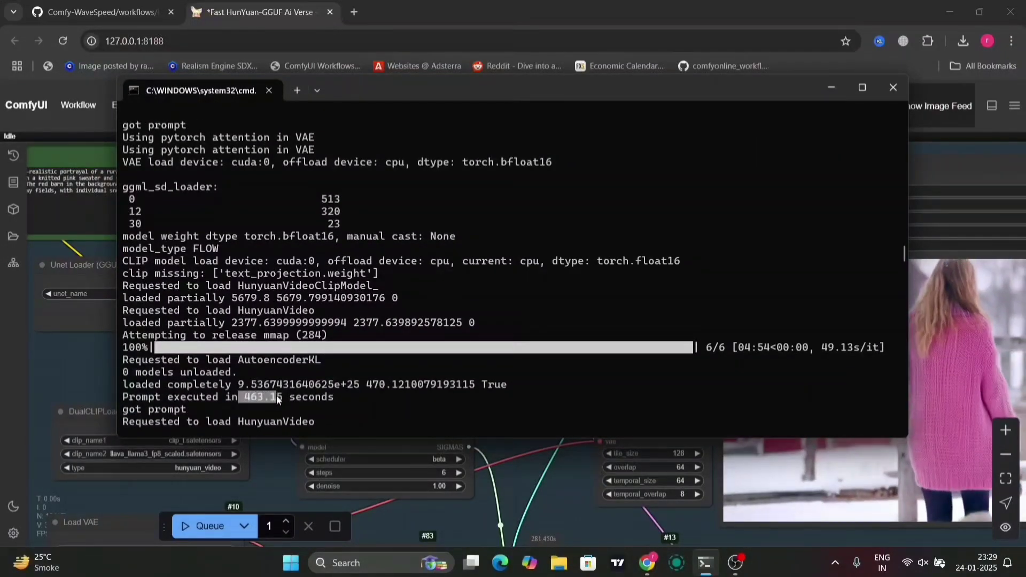
click(342, 409)
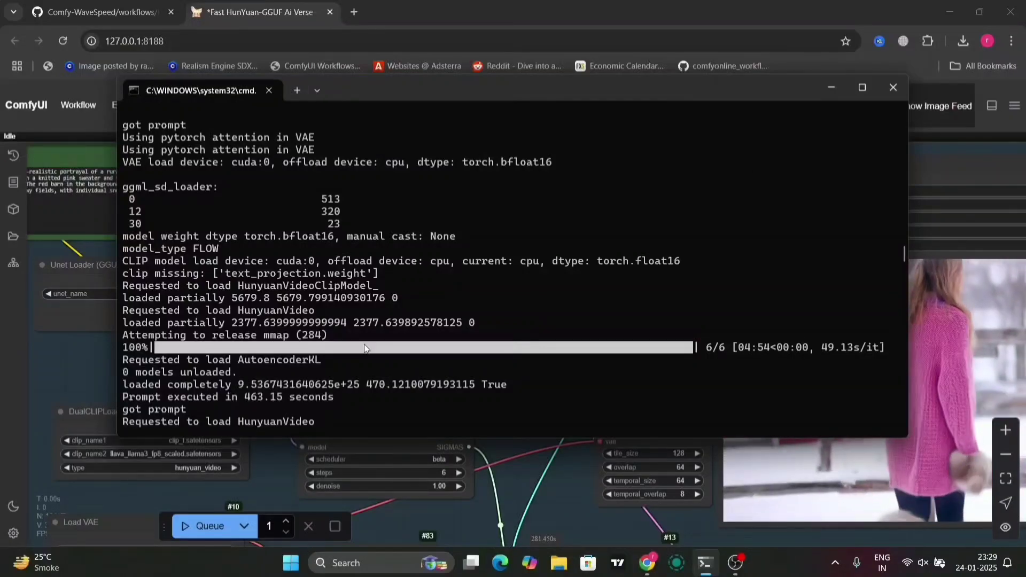
click(837, 88)
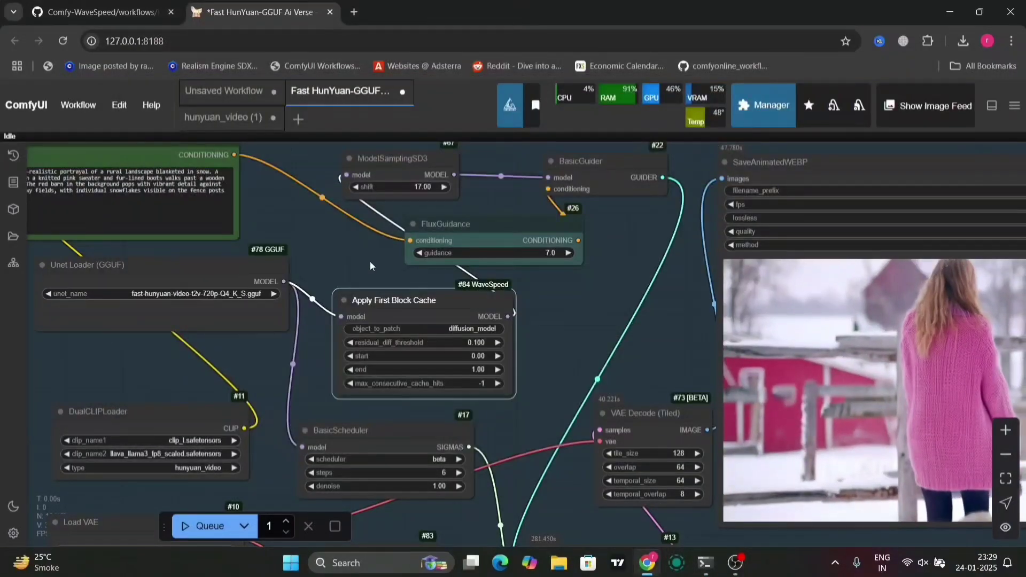
Choose hunyuan-video-t2v-720p-Q3_K_S.gguf as the Unet Loader (GGUF) model.
drag(343, 256, 521, 275)
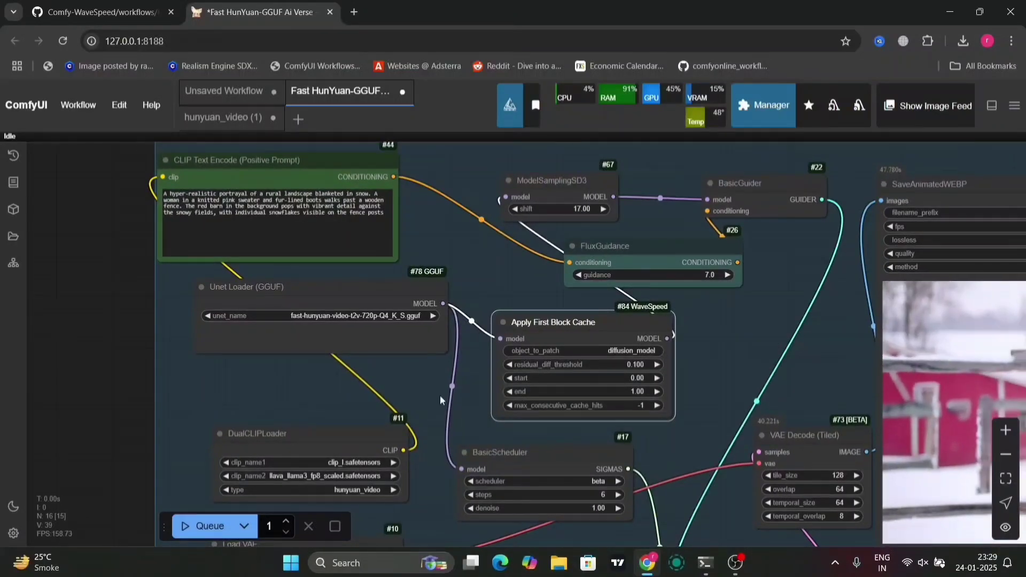
click(384, 316)
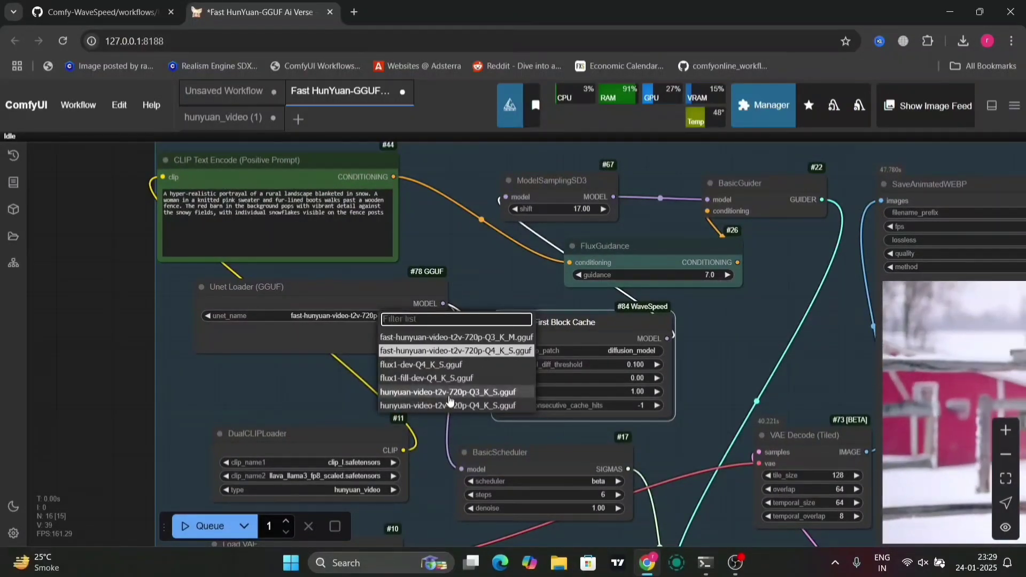
click(449, 395)
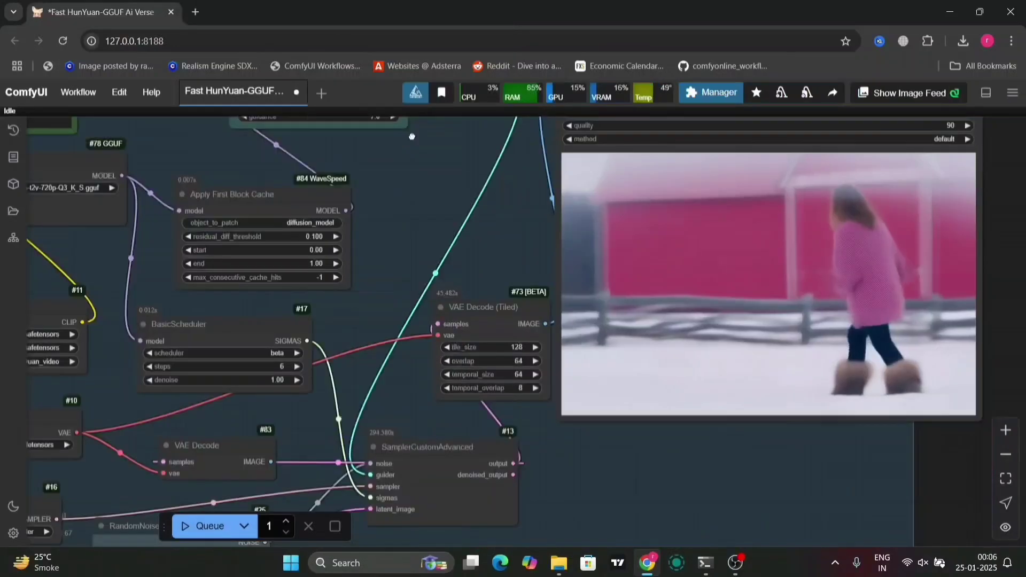
Pan to the lower nodes and view the console reporting the 431.26-second run.
drag(411, 137, 659, 268)
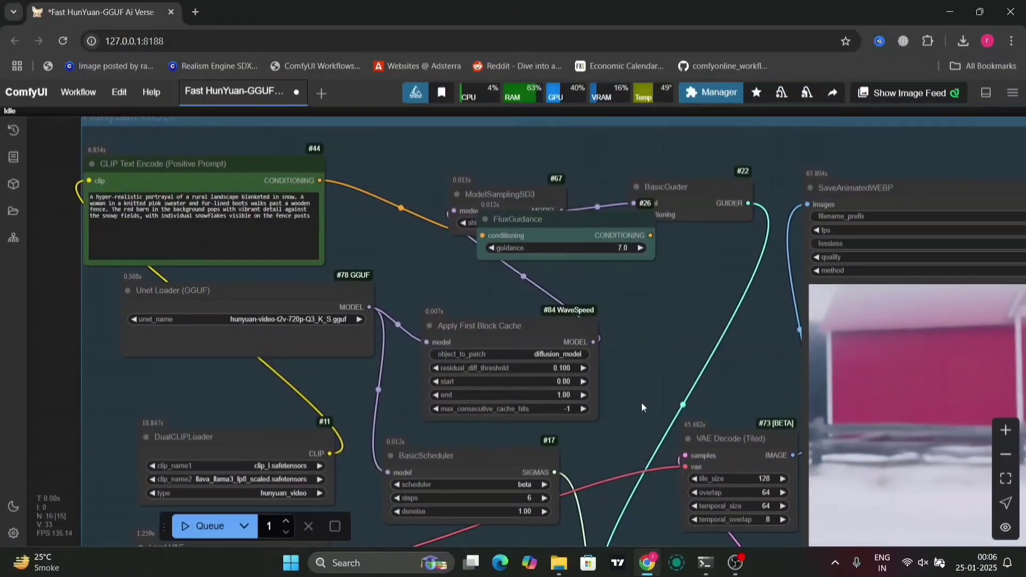
drag(641, 402, 674, 312)
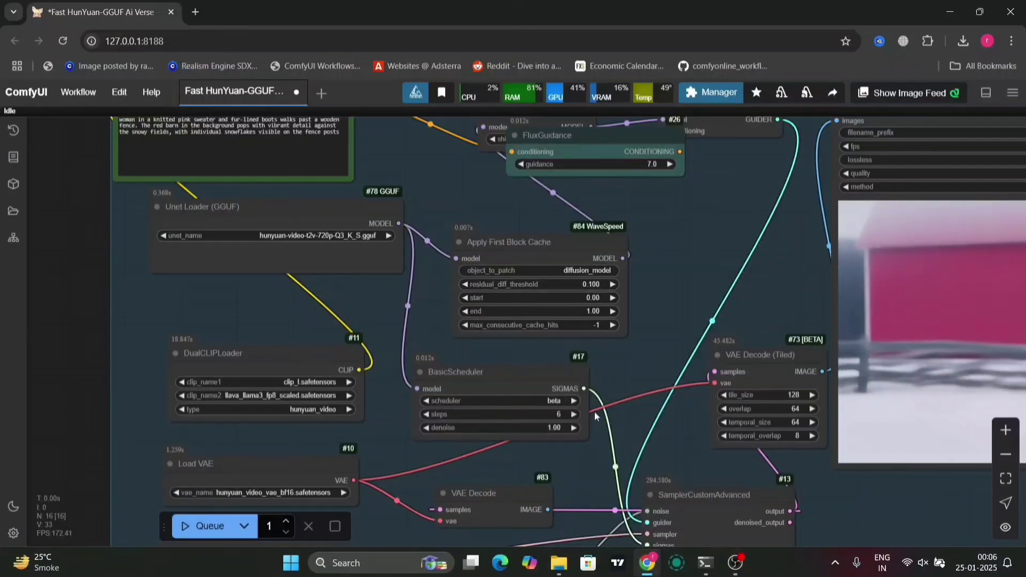
click(735, 562)
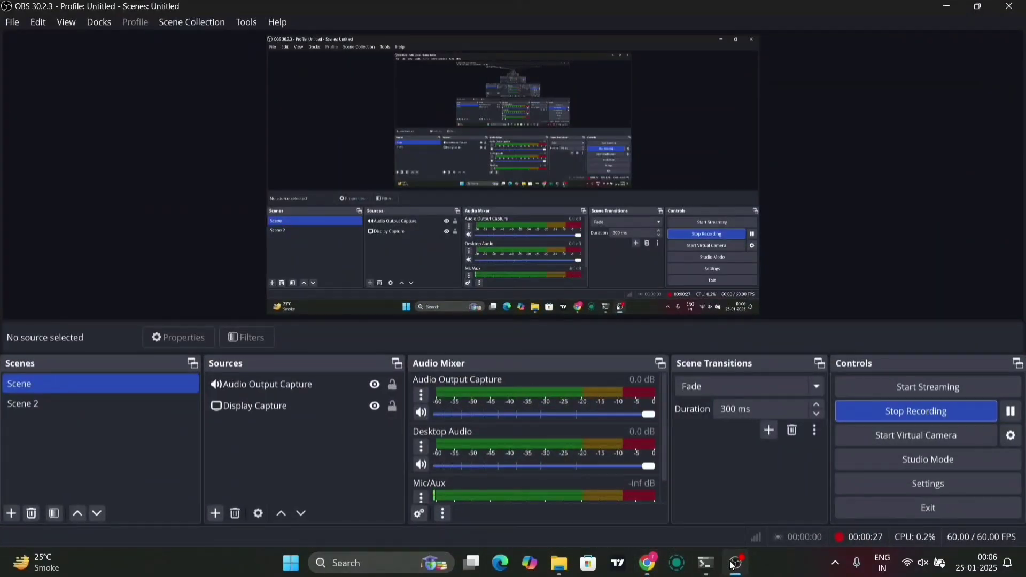
click(734, 562)
click(706, 566)
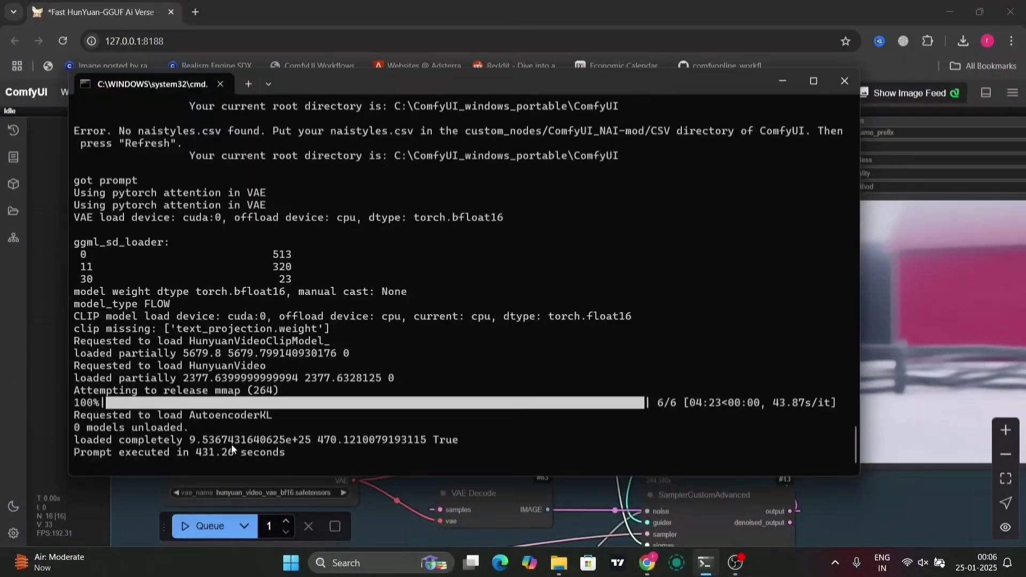
Back in the workflow, step BasicScheduler up to 20 steps and queue the run.
click(584, 486)
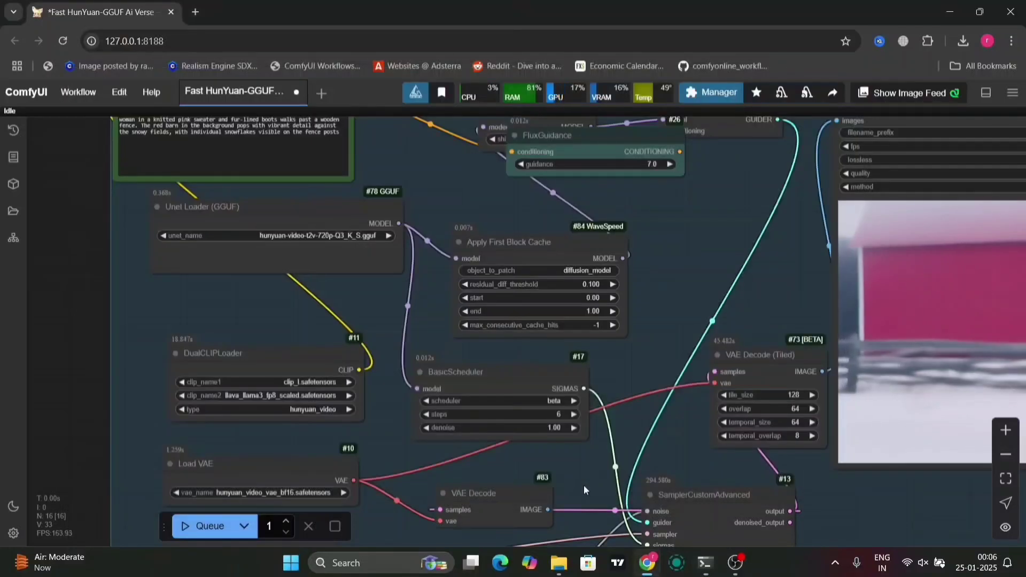
click(576, 414)
click(575, 414)
click(576, 415)
click(575, 415)
click(575, 415)
click(576, 414)
click(576, 414)
click(576, 414)
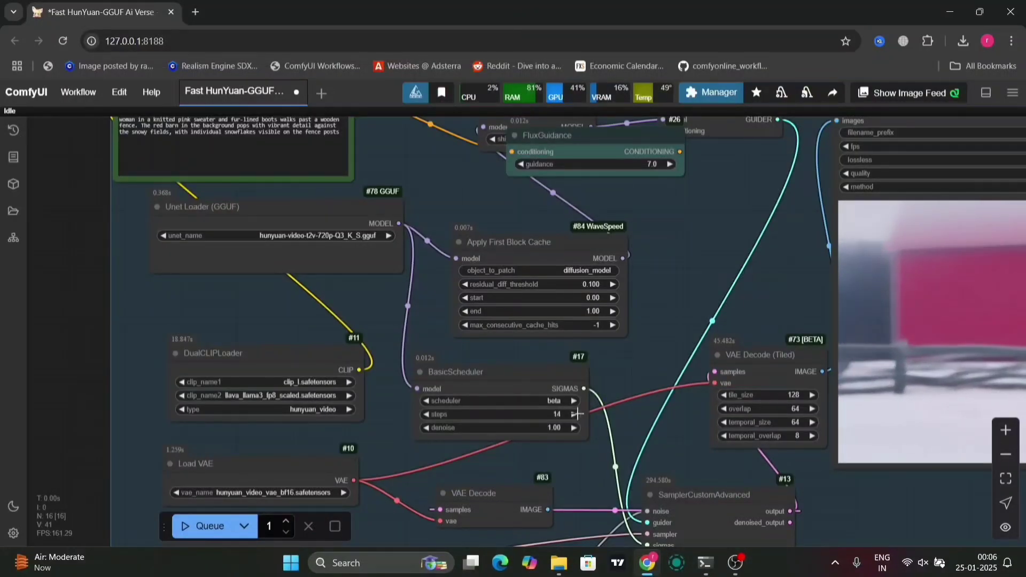
click(575, 414)
click(576, 414)
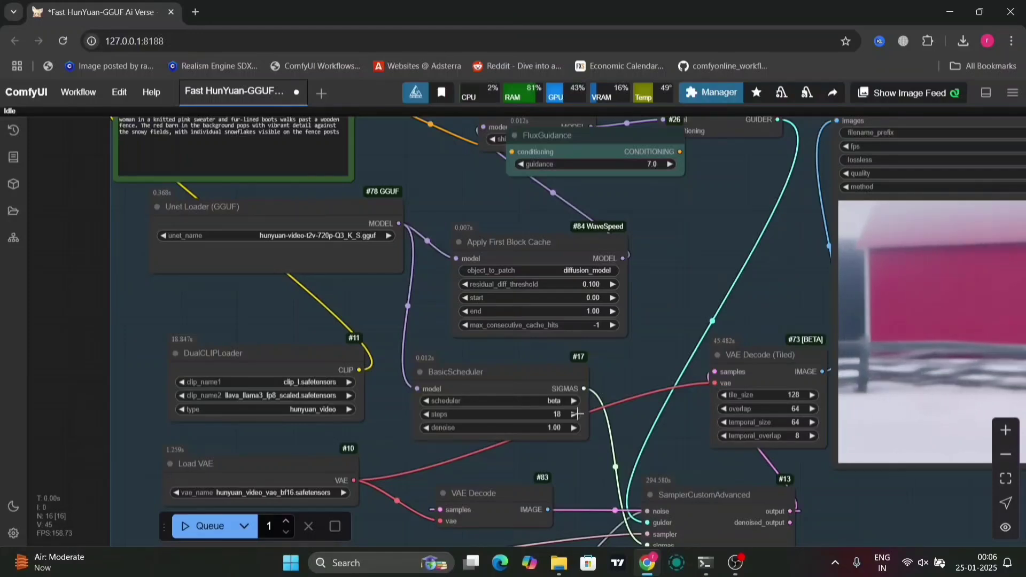
click(576, 414)
click(576, 414)
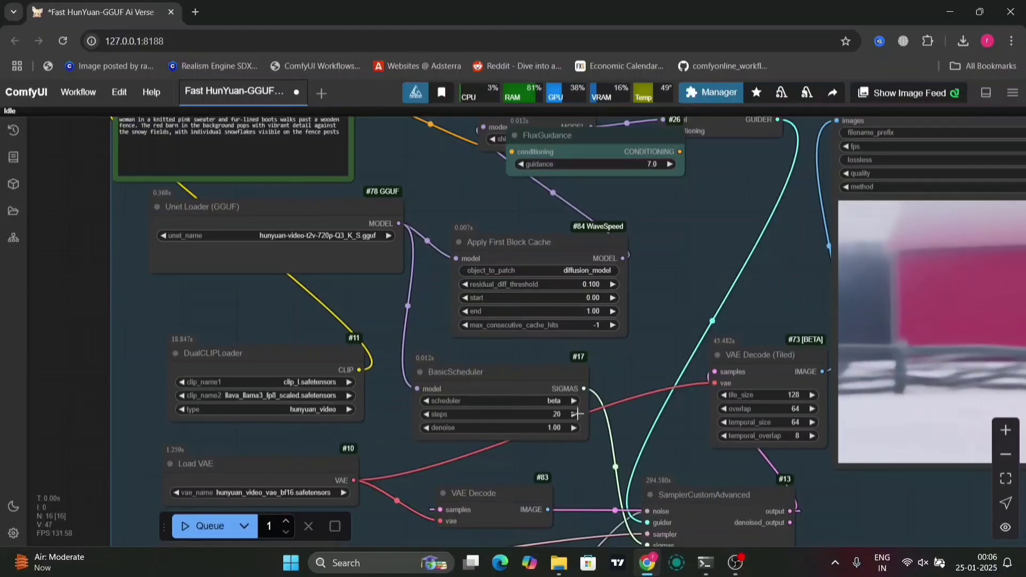
click(199, 537)
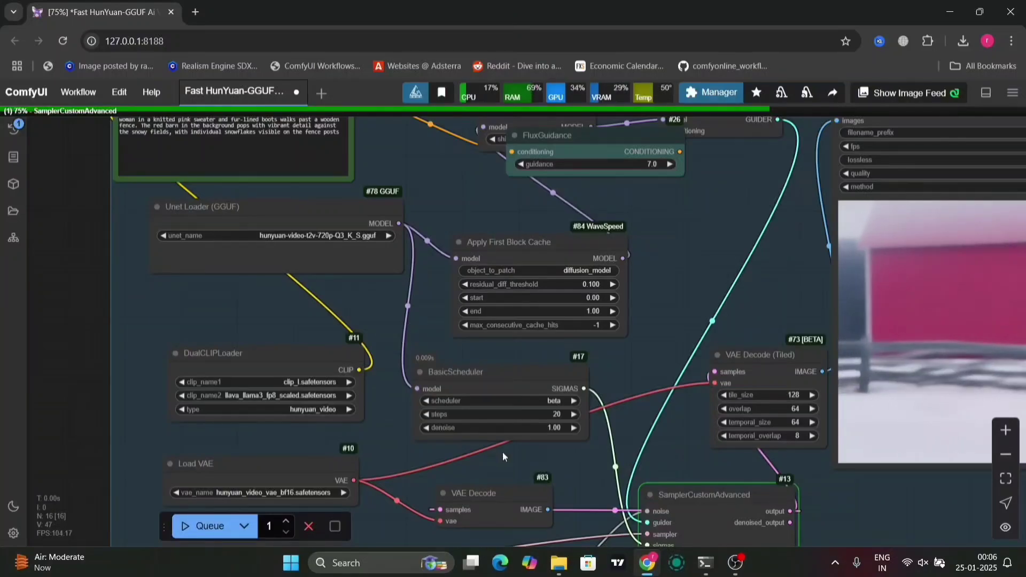
Bring the server console forward to follow the new 20-step run starting at 0/20.
click(735, 566)
click(735, 565)
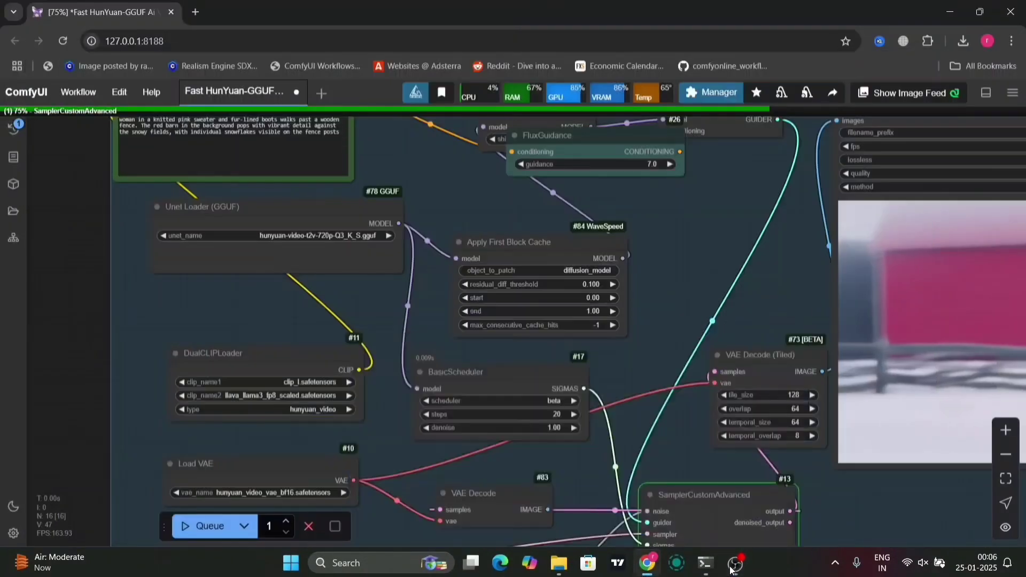
click(702, 564)
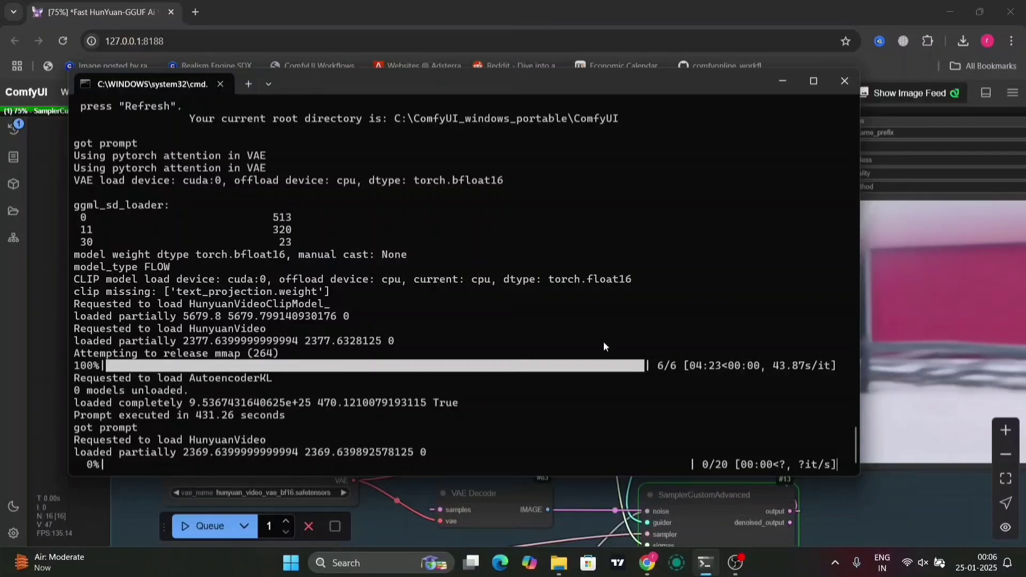
scroll(604, 344, up, 1)
scroll(604, 344, down, 1)
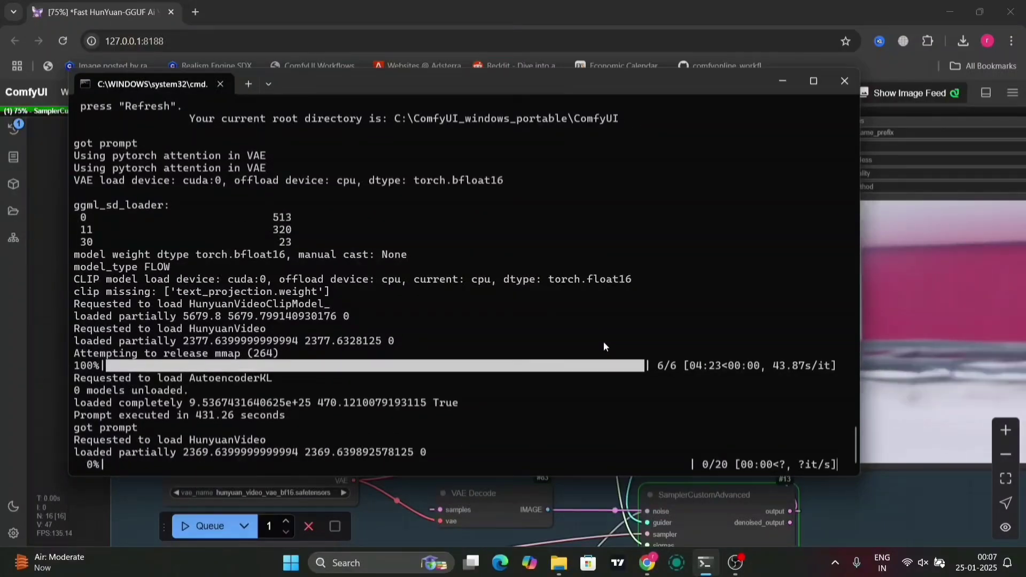